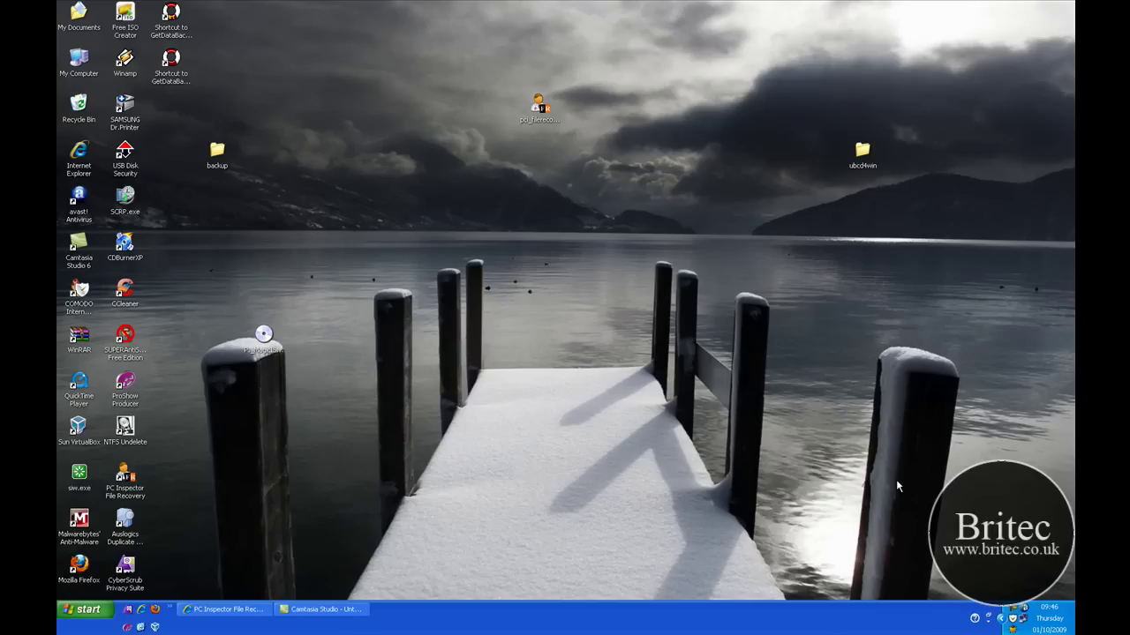
Return to the SnapFiles PC Inspector download page and highlight its web address and title
{"action": "left_click", "coordinate": [233, 611]}
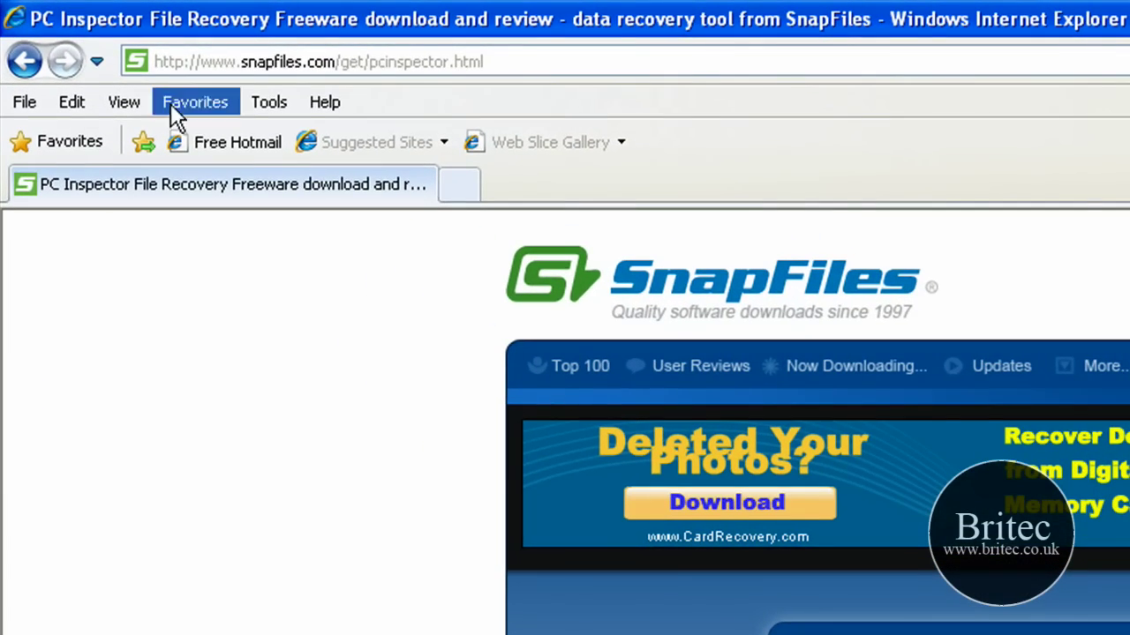
{"action": "left_click", "coordinate": [299, 66]}
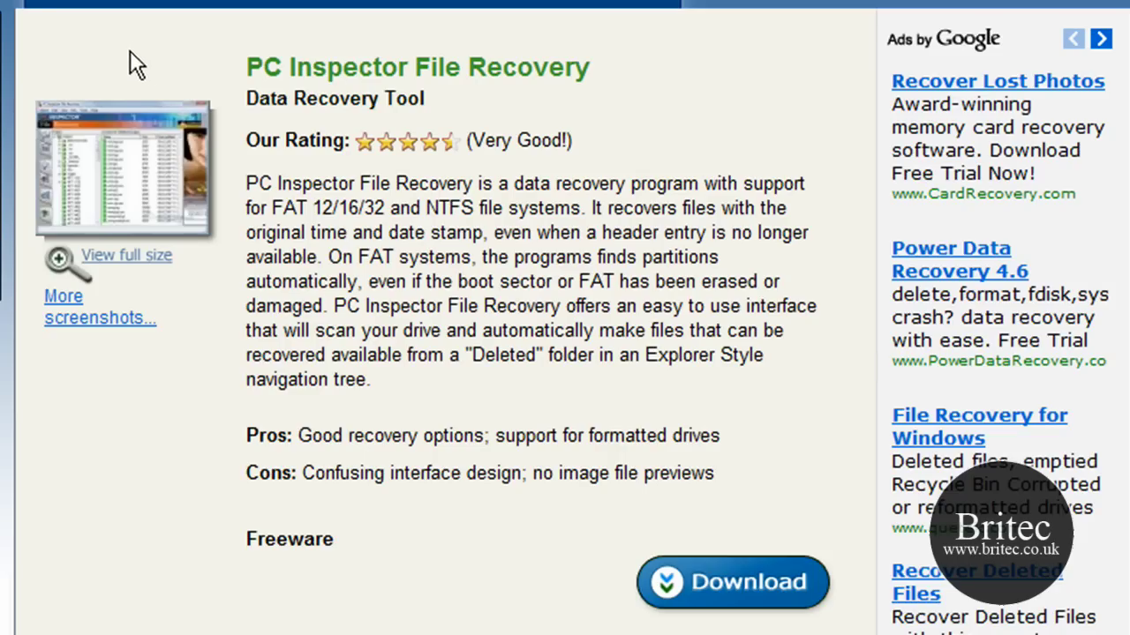
{"action": "left_click_drag", "start_coordinate": [655, 74], "coordinate": [237, 62]}
{"action": "left_click", "coordinate": [648, 351]}
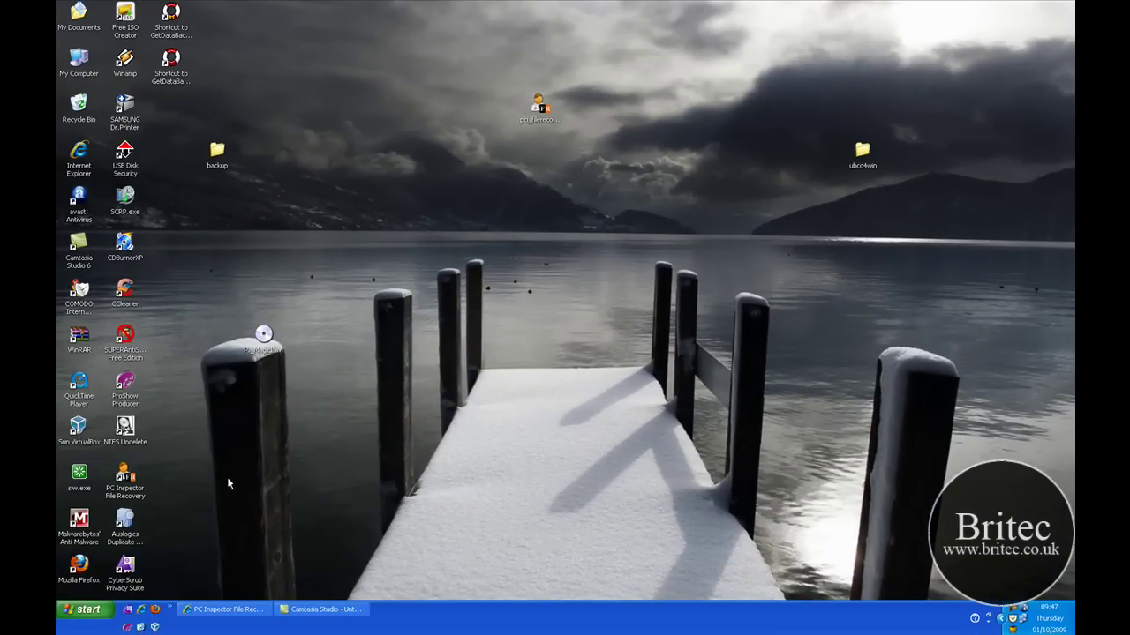
Launch PC Inspector File Recovery from its desktop shortcut with English as the program language
{"action": "left_click", "coordinate": [542, 108]}
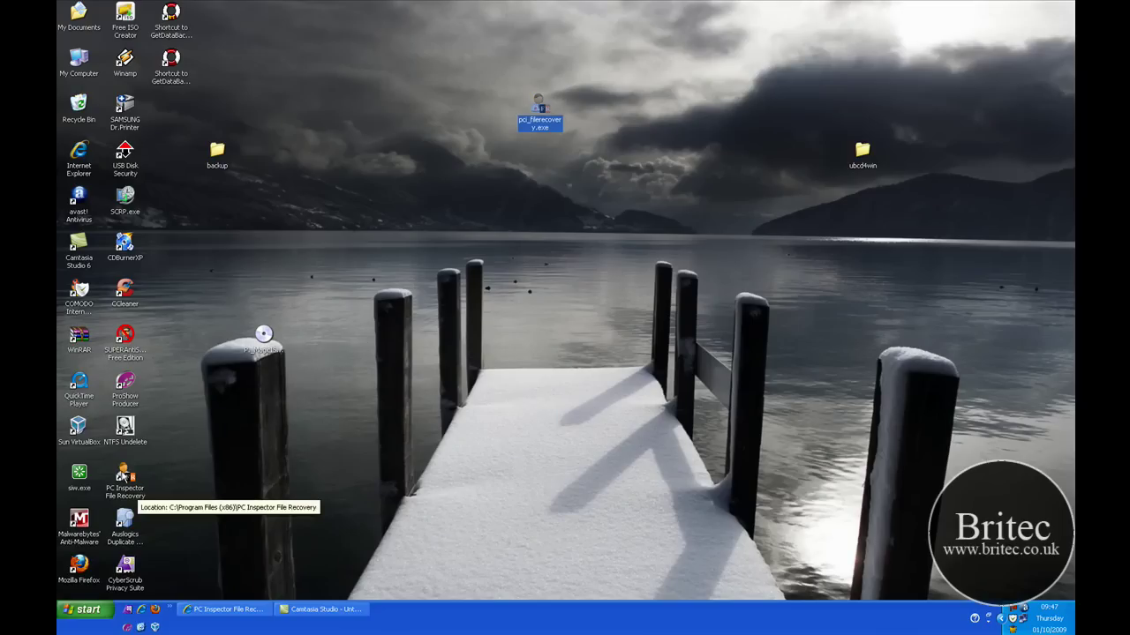
{"action": "left_click", "coordinate": [125, 477]}
{"action": "double_click", "coordinate": [125, 478]}
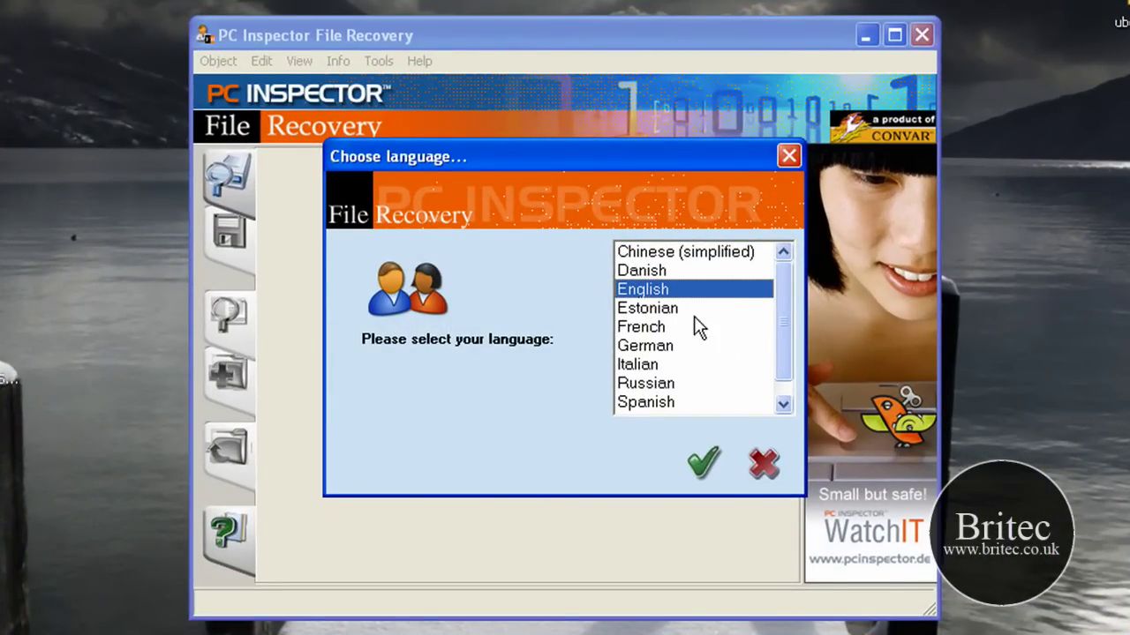
{"action": "left_click", "coordinate": [706, 463]}
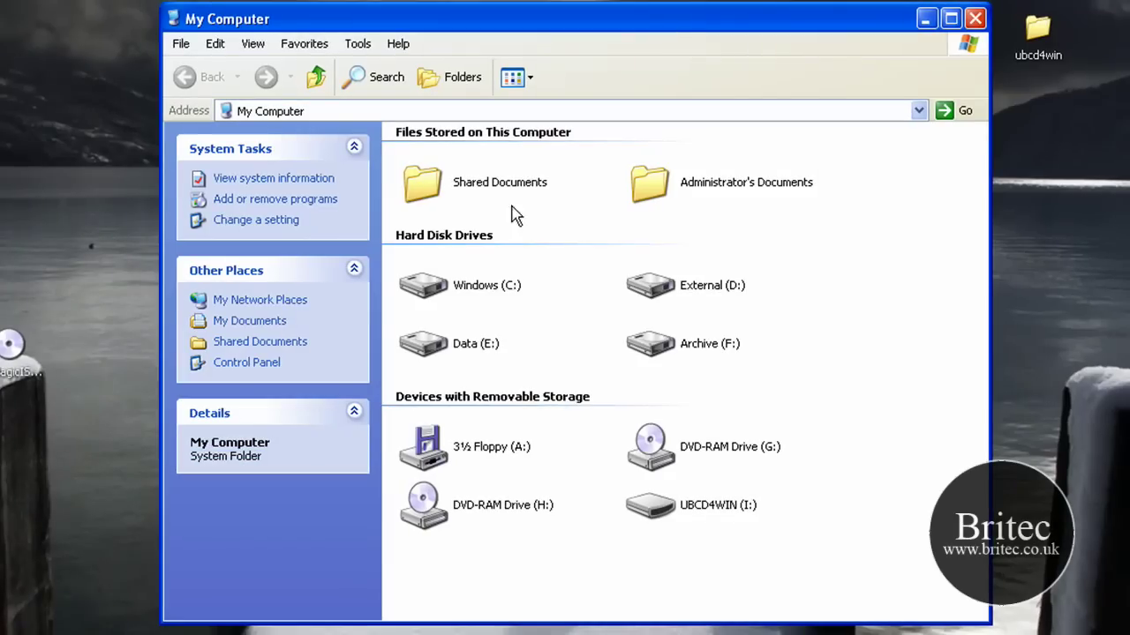
Check the Details pane for the Windows (C:) and External (D:) drives in My Computer
{"action": "left_click", "coordinate": [435, 287]}
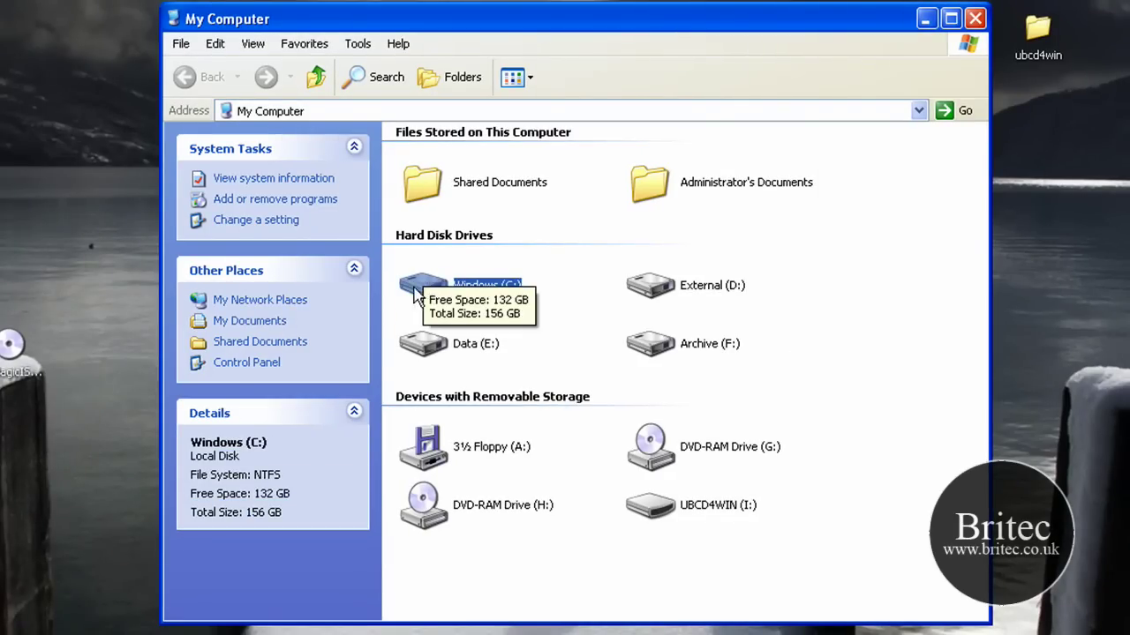
{"action": "left_click", "coordinate": [685, 294]}
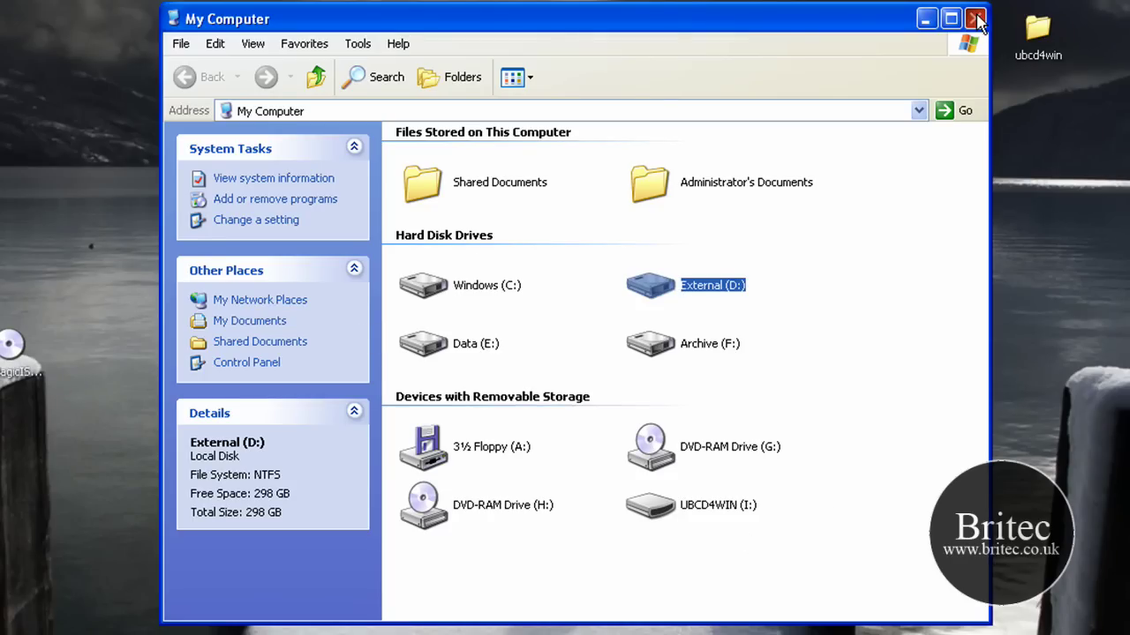
{"action": "left_click", "coordinate": [502, 285]}
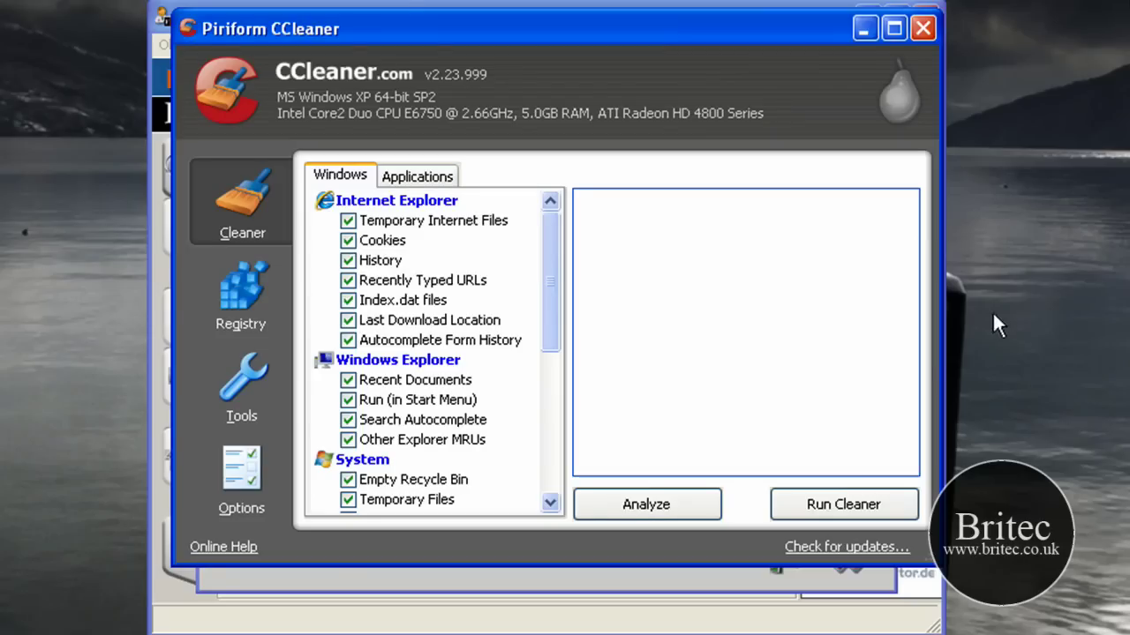
Try the NSA and Gutmann wipe methods in CCleaner settings, then choose Normal file deletion and exit
{"action": "left_click", "coordinate": [238, 484]}
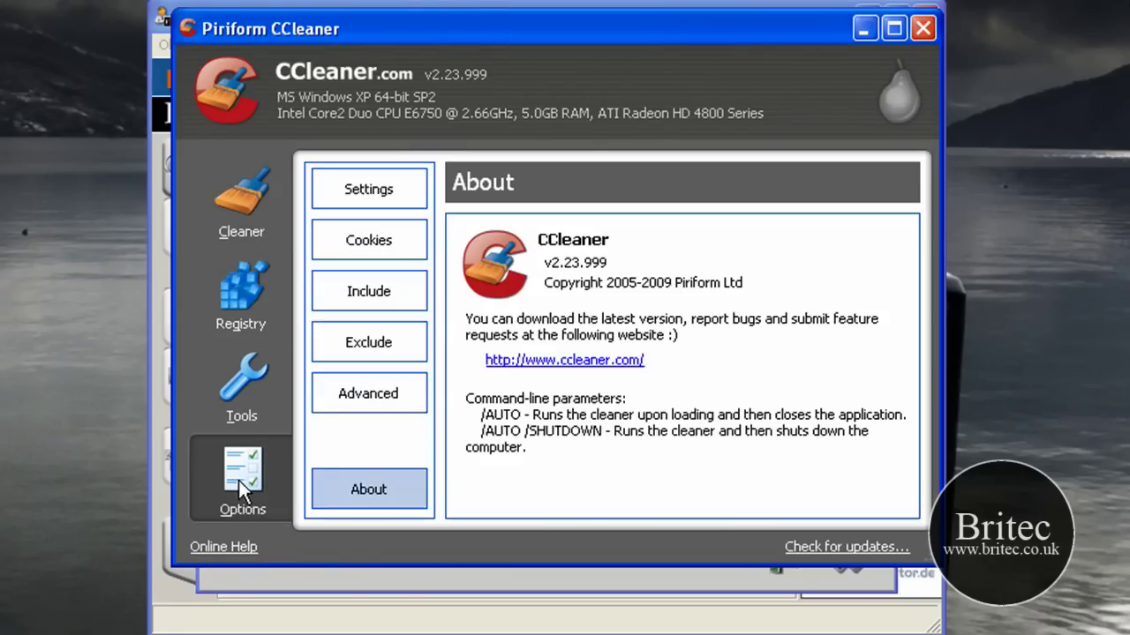
{"action": "left_click", "coordinate": [402, 190]}
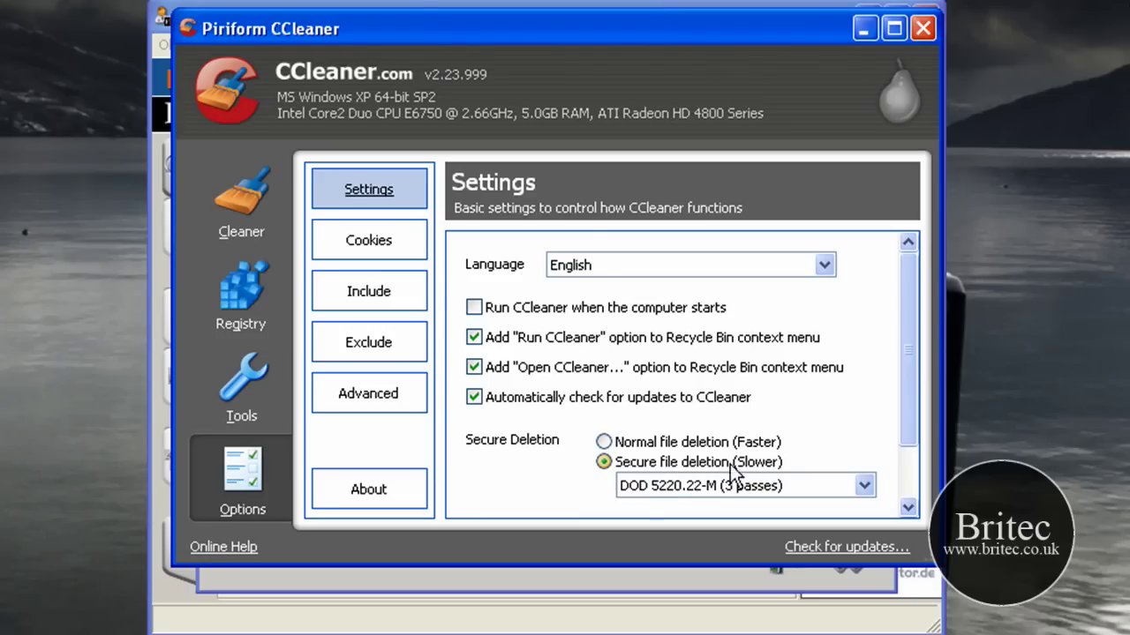
{"action": "left_click", "coordinate": [802, 482]}
{"action": "left_click", "coordinate": [741, 541]}
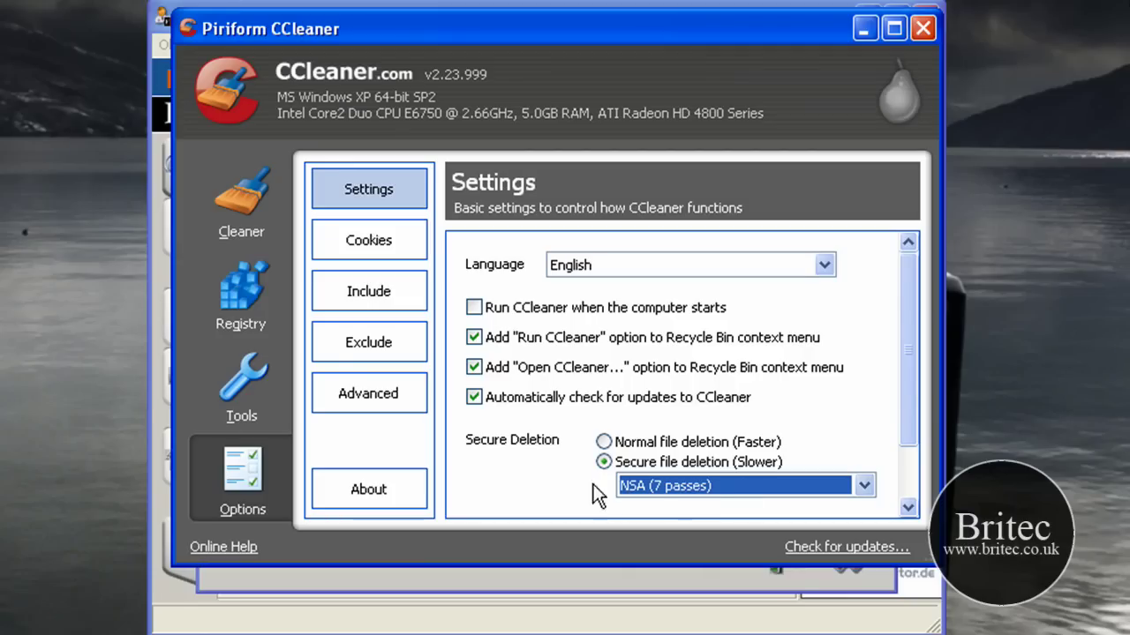
{"action": "left_click", "coordinate": [698, 487]}
{"action": "left_click", "coordinate": [664, 557]}
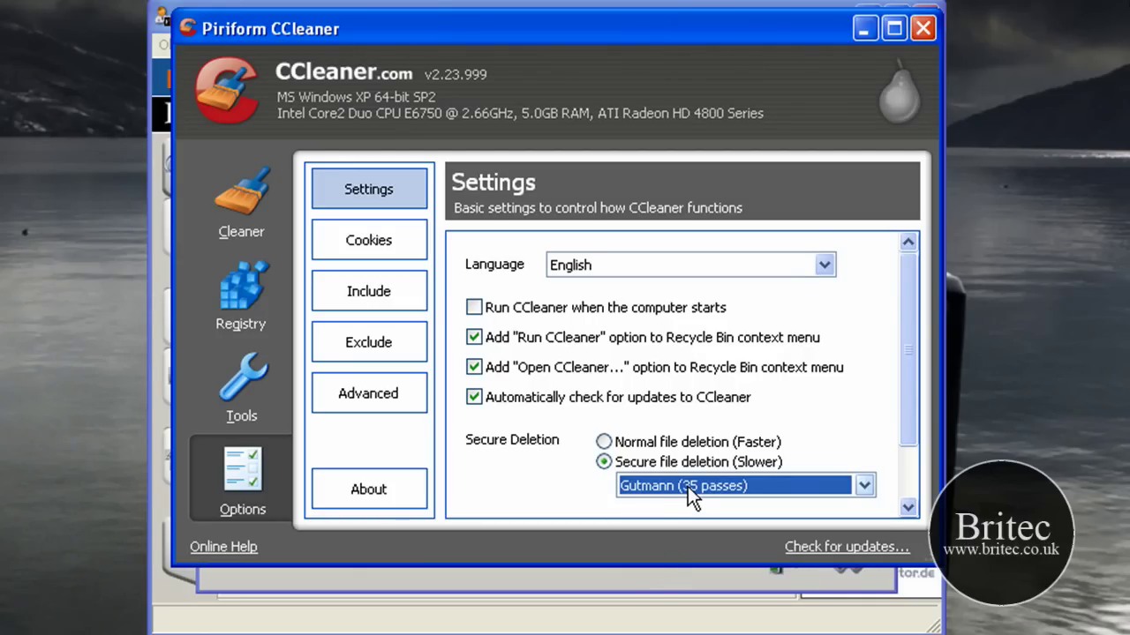
{"action": "left_click", "coordinate": [688, 488]}
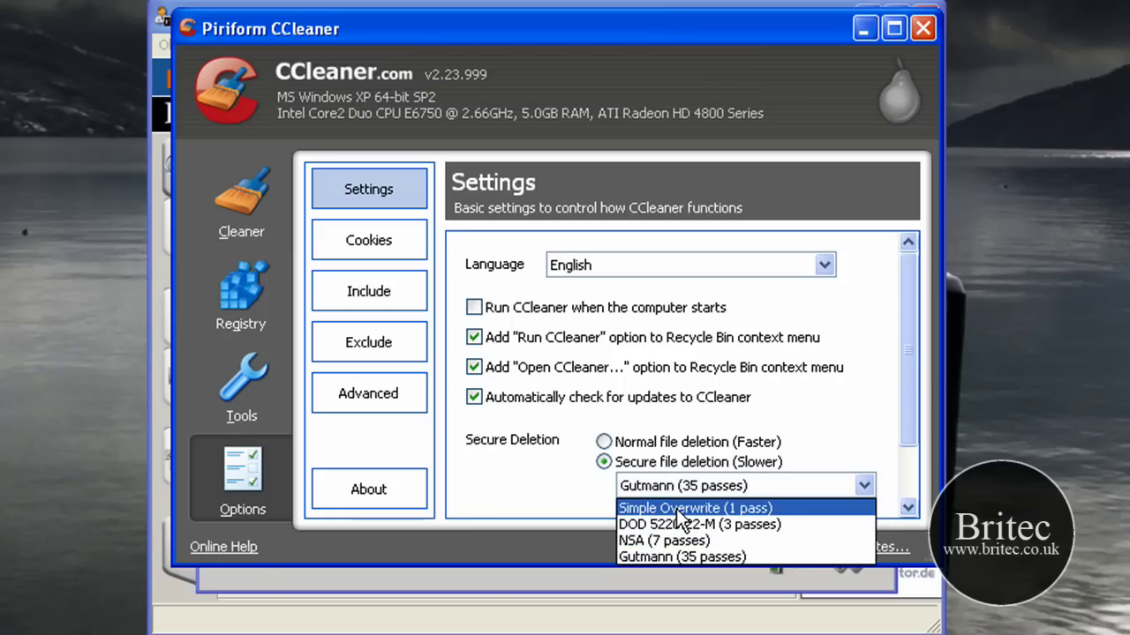
{"action": "left_click", "coordinate": [604, 448]}
{"action": "left_click", "coordinate": [603, 442]}
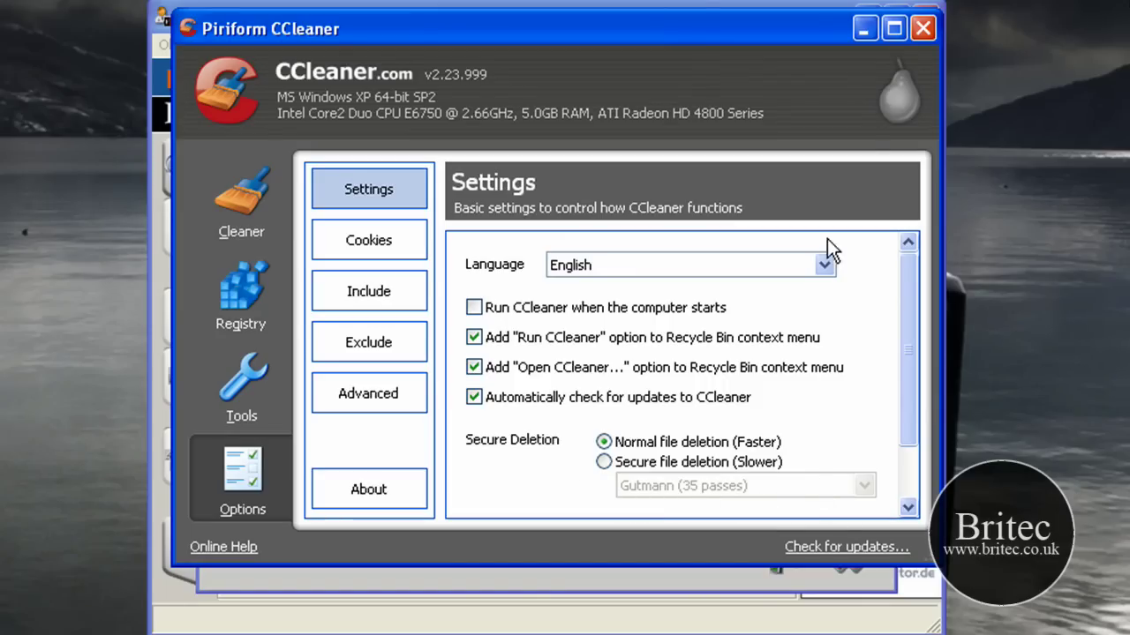
{"action": "left_click", "coordinate": [923, 28]}
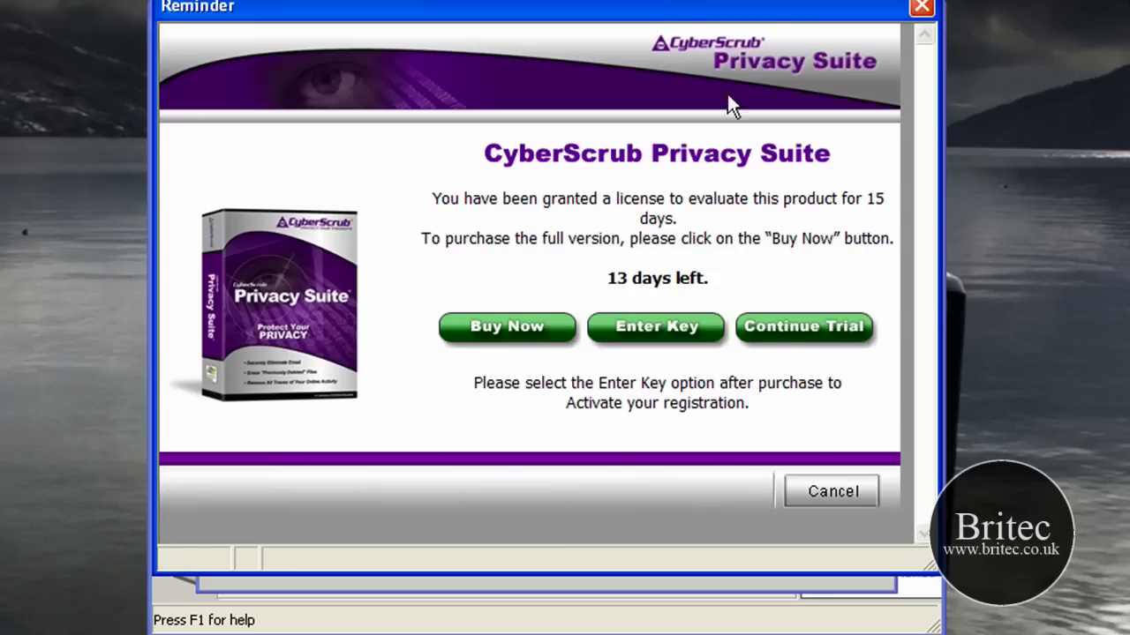
Continue the CyberScrub trial, close its Quick Start window, and exit the Privacy Suite
{"action": "left_click_drag", "start_coordinate": [671, 12], "coordinate": [667, 46]}
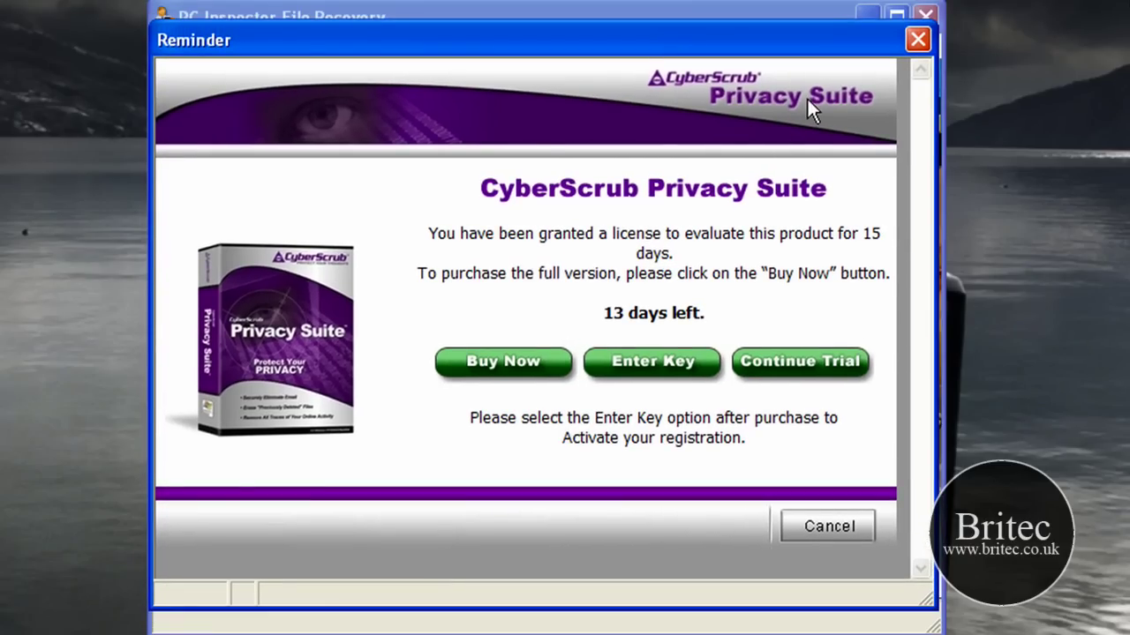
{"action": "left_click", "coordinate": [805, 368]}
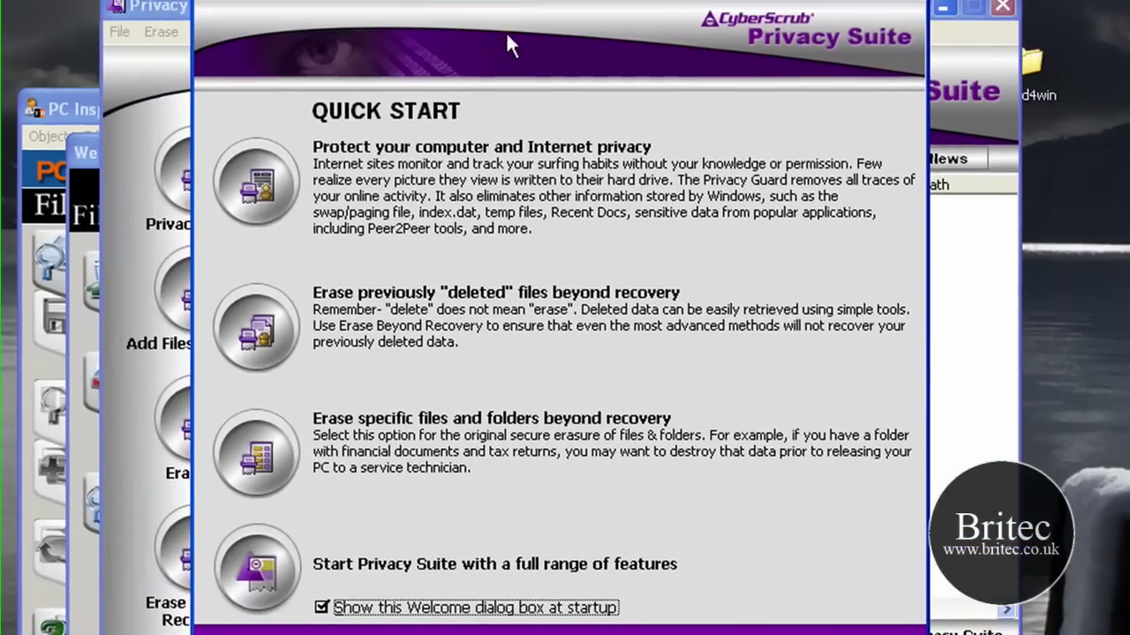
{"action": "left_click_drag", "start_coordinate": [564, 5], "coordinate": [499, 37]}
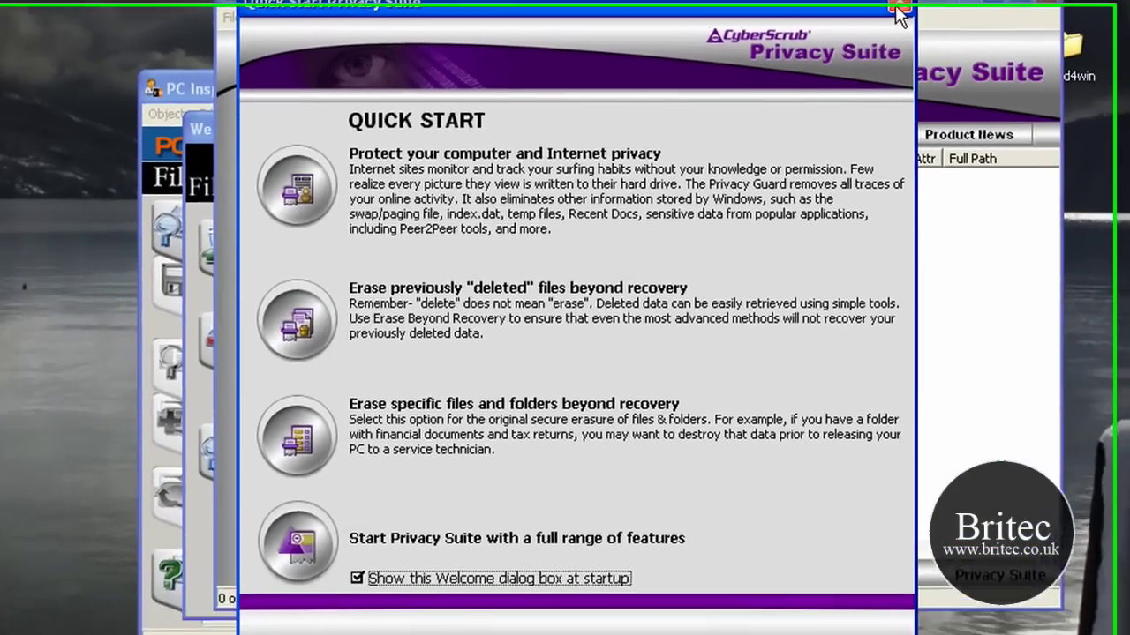
{"action": "left_click", "coordinate": [842, 15]}
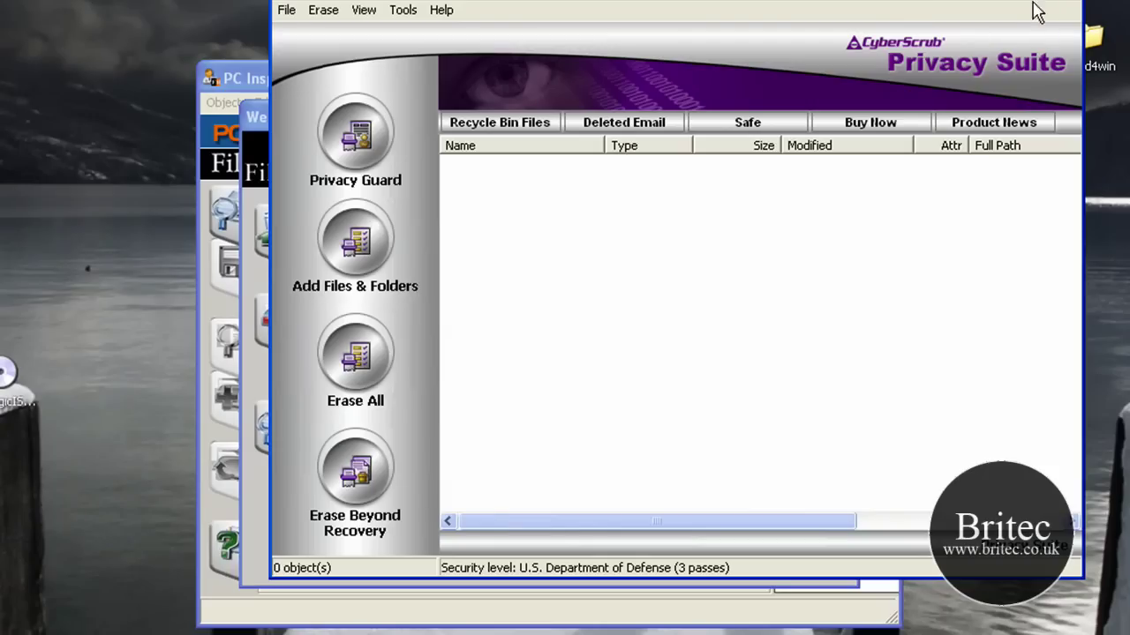
{"action": "left_click", "coordinate": [1076, 3]}
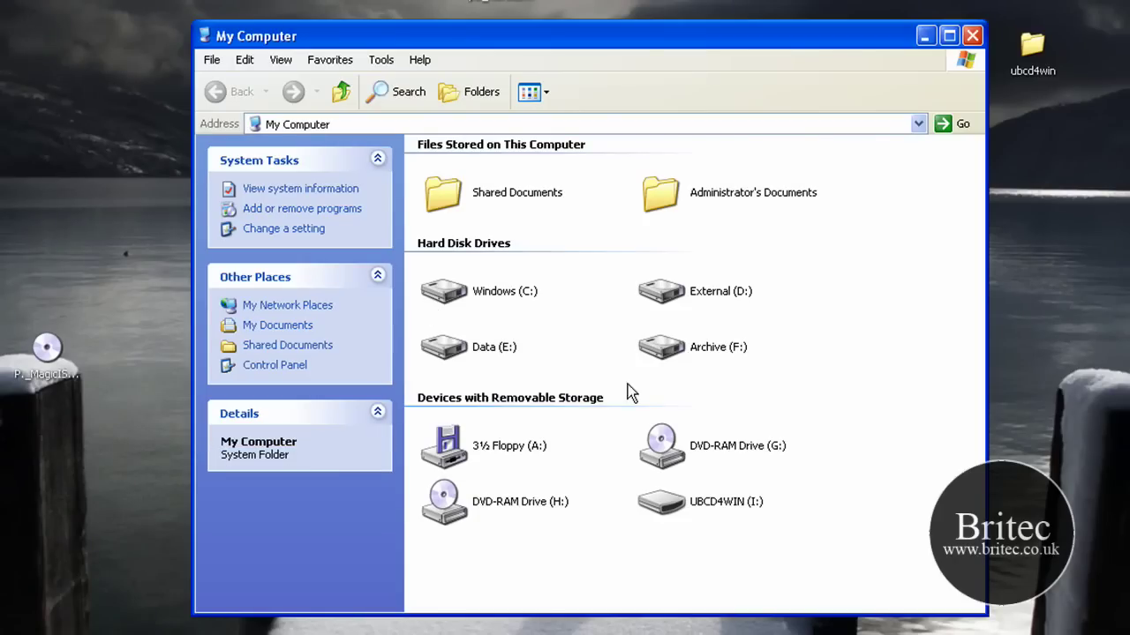
Open UBCD4WIN (I:), browse the desktop ubcd4win folder, then reopen drive I:
{"action": "left_click", "coordinate": [669, 510]}
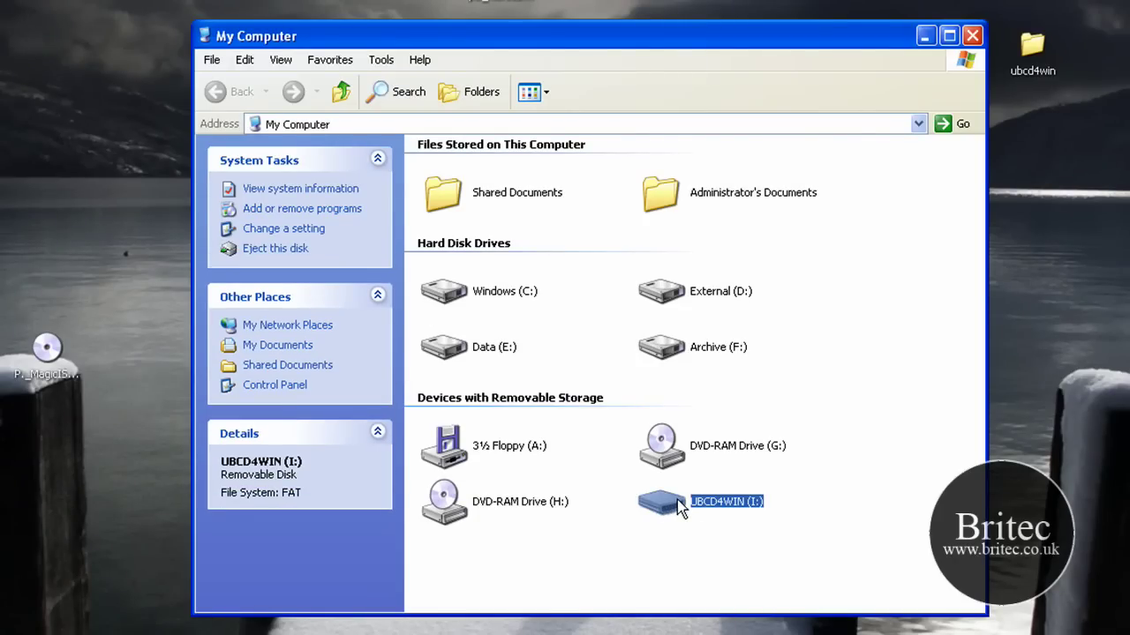
{"action": "double_click", "coordinate": [674, 507]}
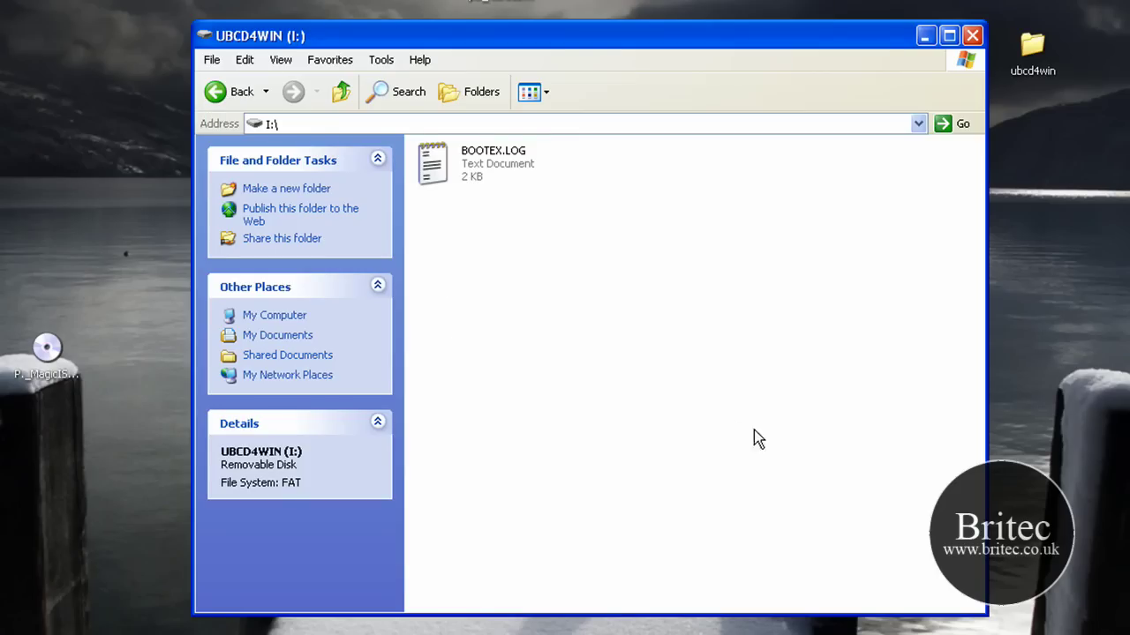
{"action": "left_click", "coordinate": [971, 39]}
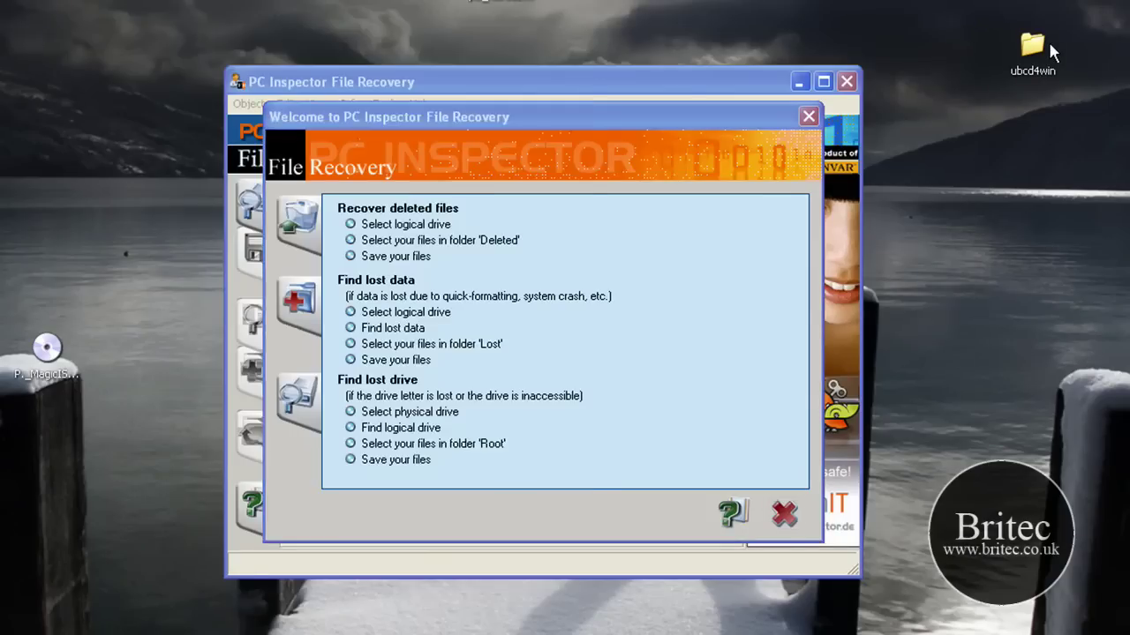
{"action": "double_click", "coordinate": [1032, 46]}
{"action": "scroll", "coordinate": [269, 463], "scroll_direction": "down", "scroll_amount": 1}
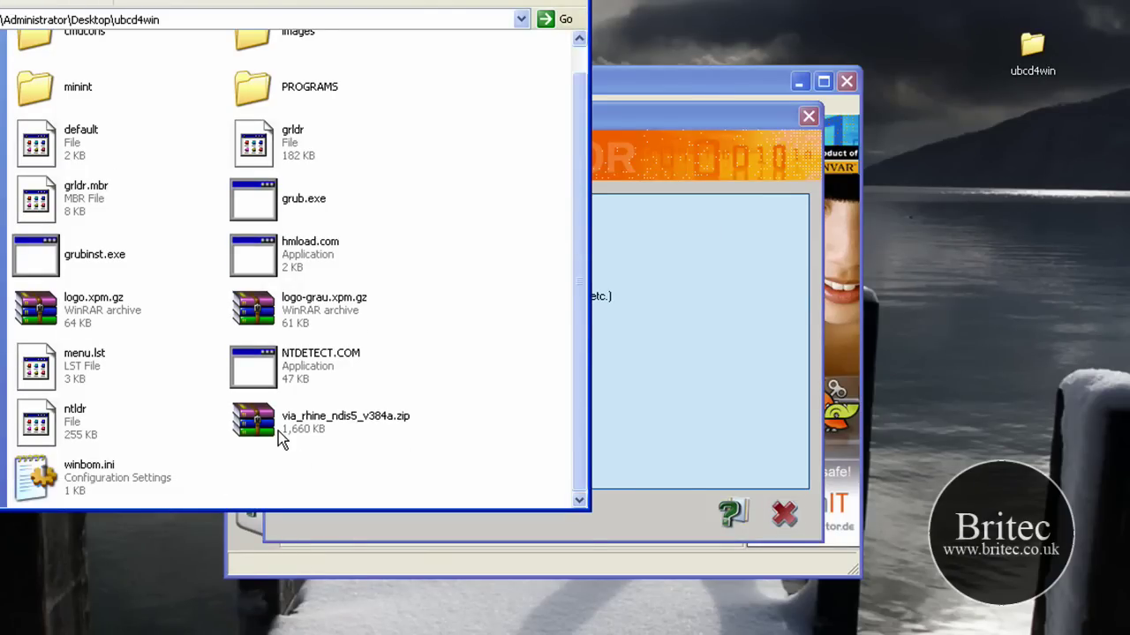
{"action": "scroll", "coordinate": [361, 255], "scroll_direction": "up", "scroll_amount": 1}
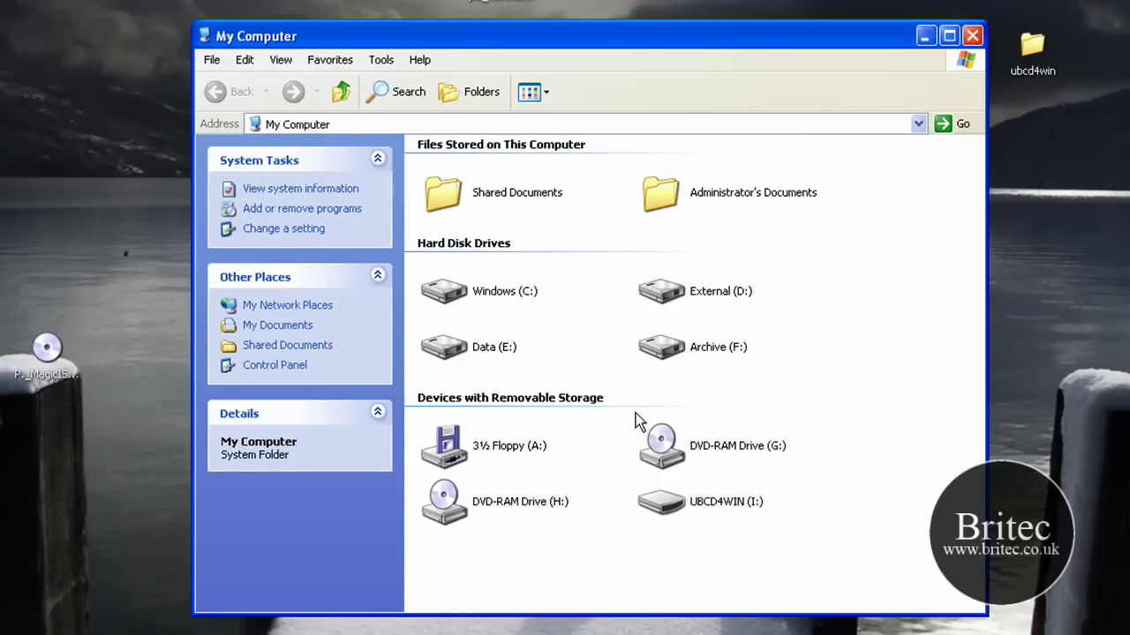
{"action": "double_click", "coordinate": [664, 505]}
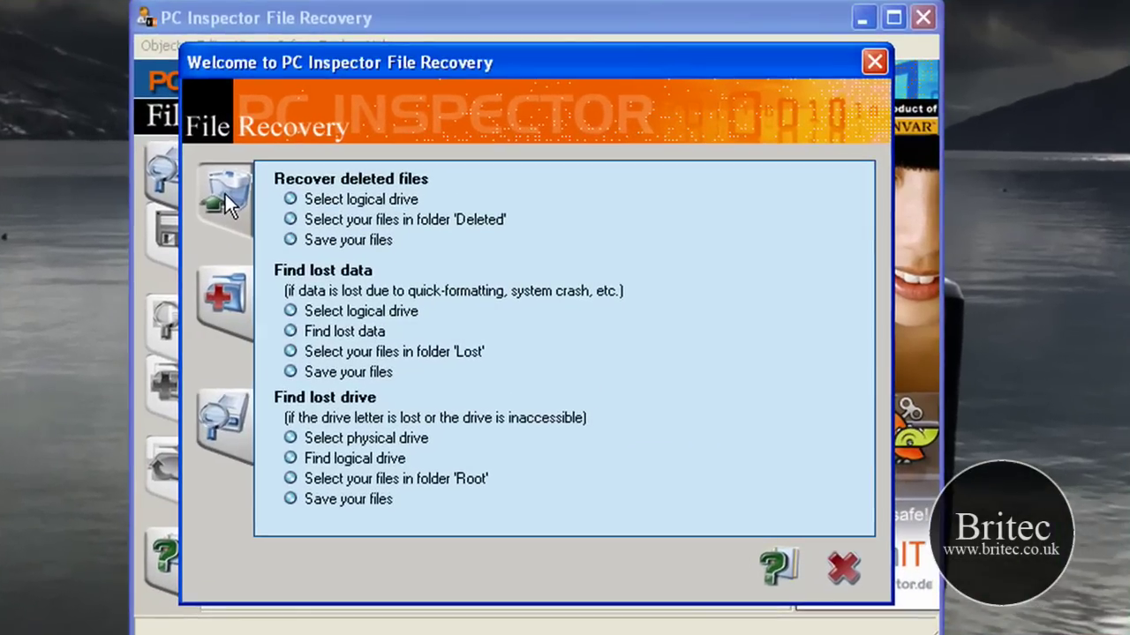
Begin Recover deleted files and pick the NO NAME partition on drive I: as the source
{"action": "left_click", "coordinate": [225, 196]}
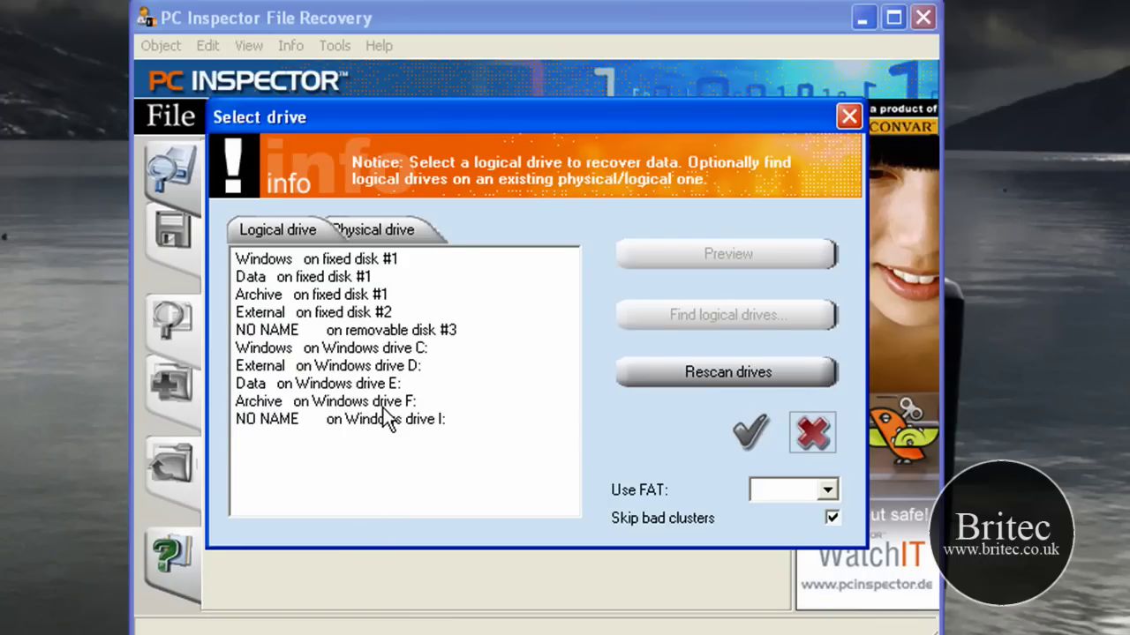
{"action": "left_click", "coordinate": [388, 419]}
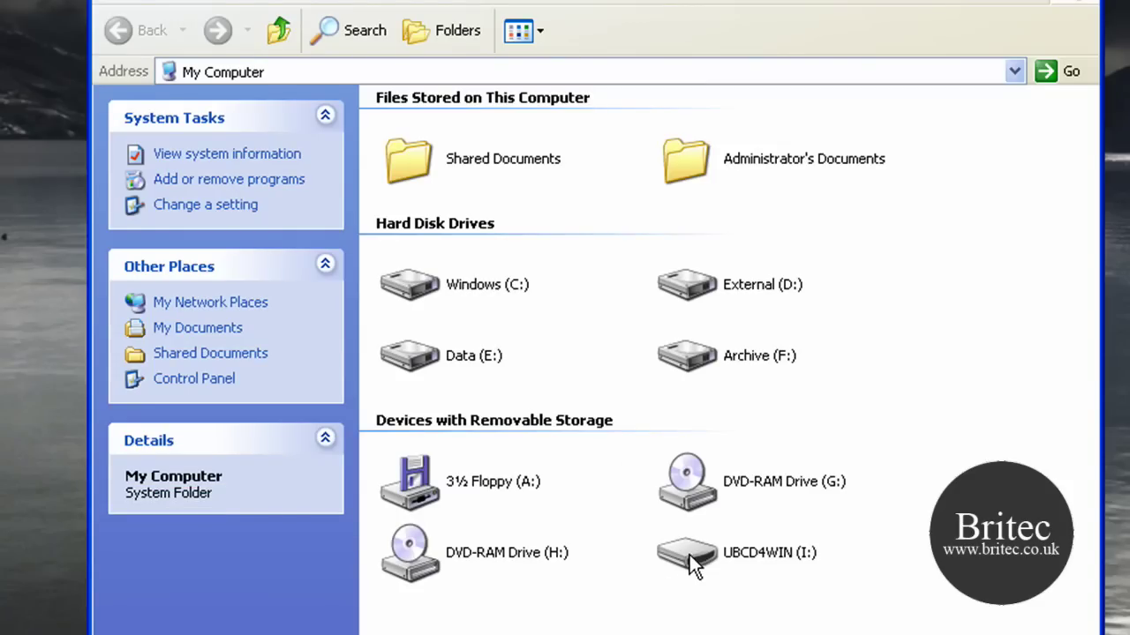
Confirm in drive I:'s Properties that it is FAT formatted (499 MB), then dismiss the dialog
{"action": "left_click", "coordinate": [692, 555]}
{"action": "right_click", "coordinate": [692, 555]}
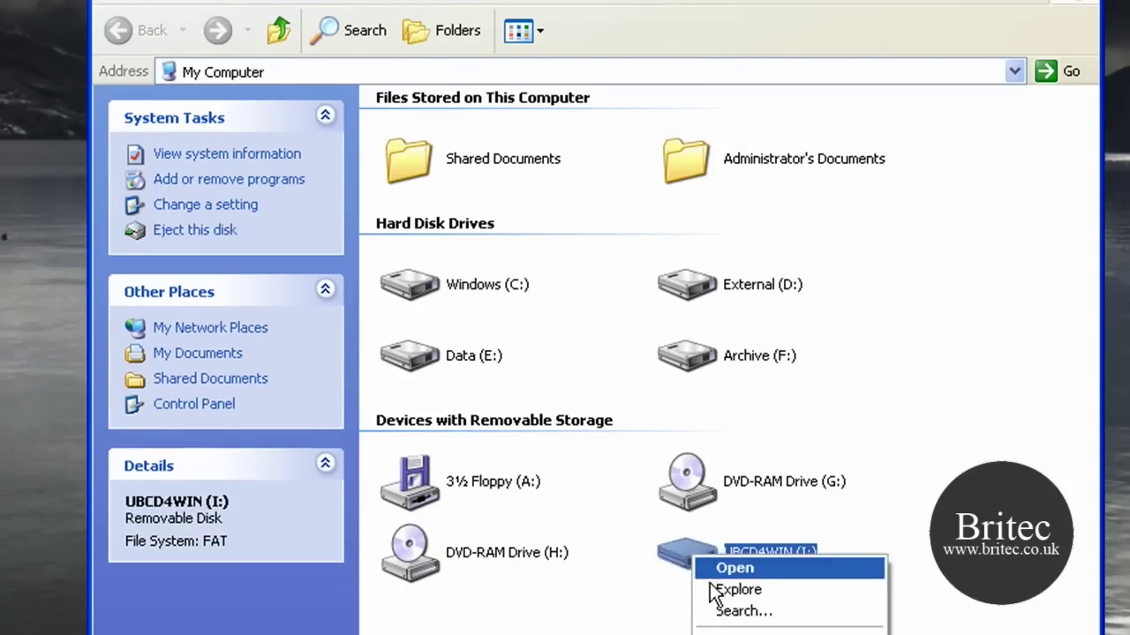
{"action": "left_click", "coordinate": [723, 632]}
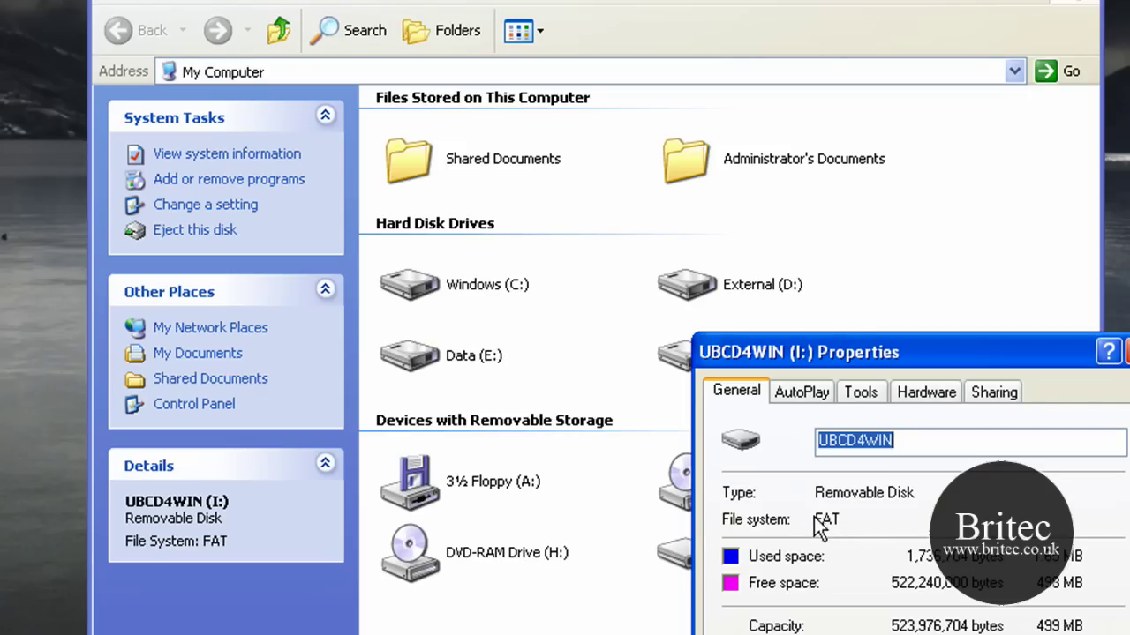
{"action": "key", "text": "Escape"}
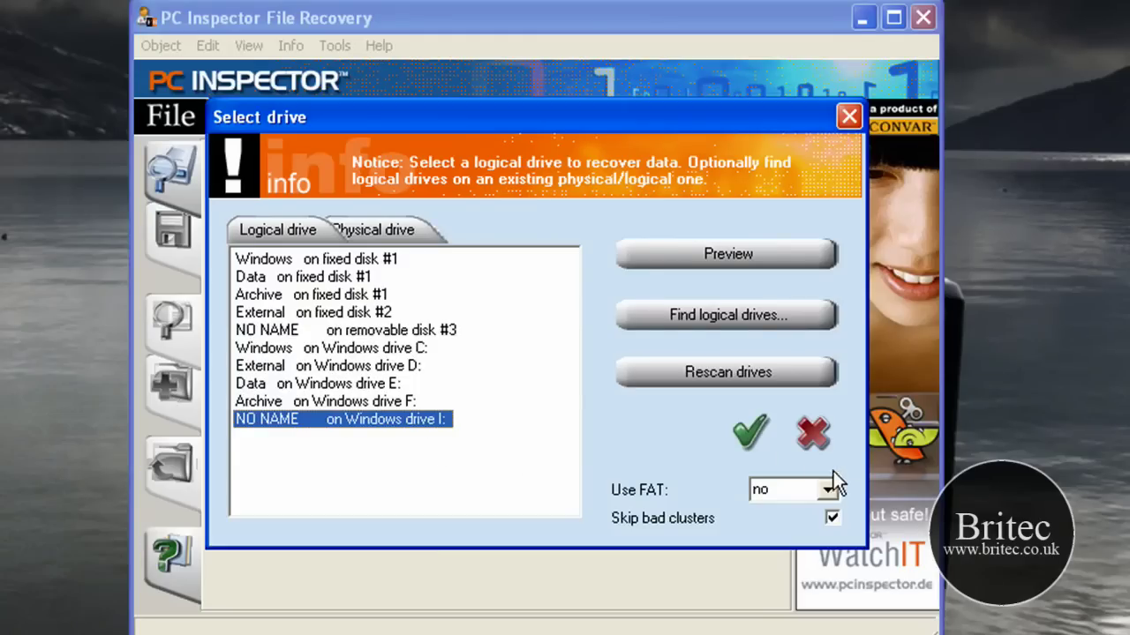
Scan NO NAME on drive I: using the second FAT copy (Use FAT 2)
{"action": "left_click", "coordinate": [829, 490]}
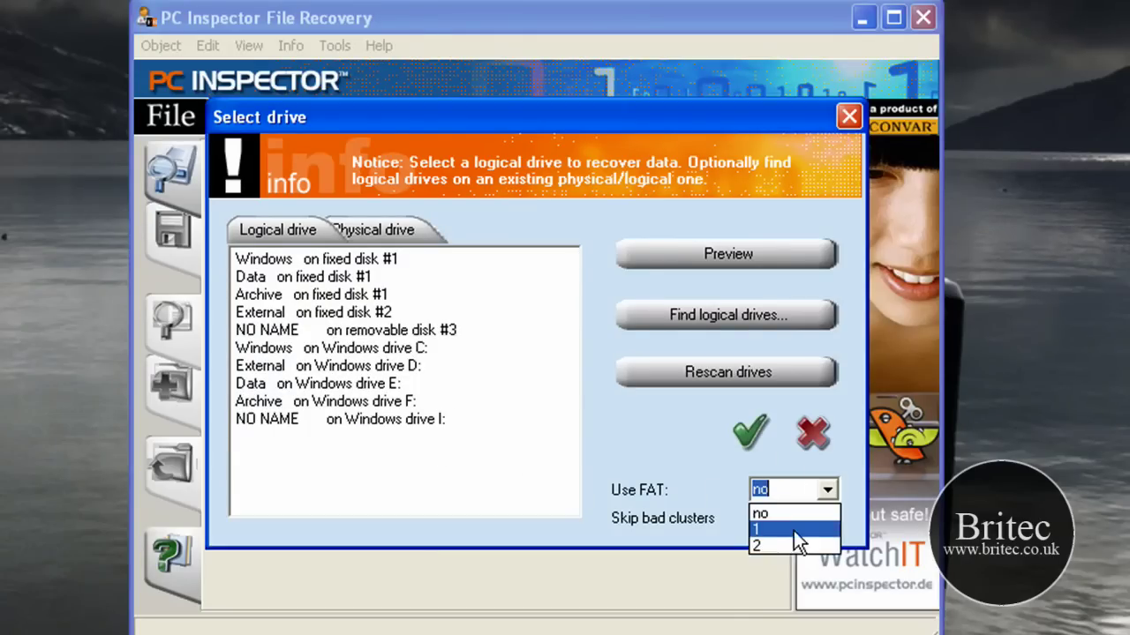
{"action": "left_click", "coordinate": [782, 544]}
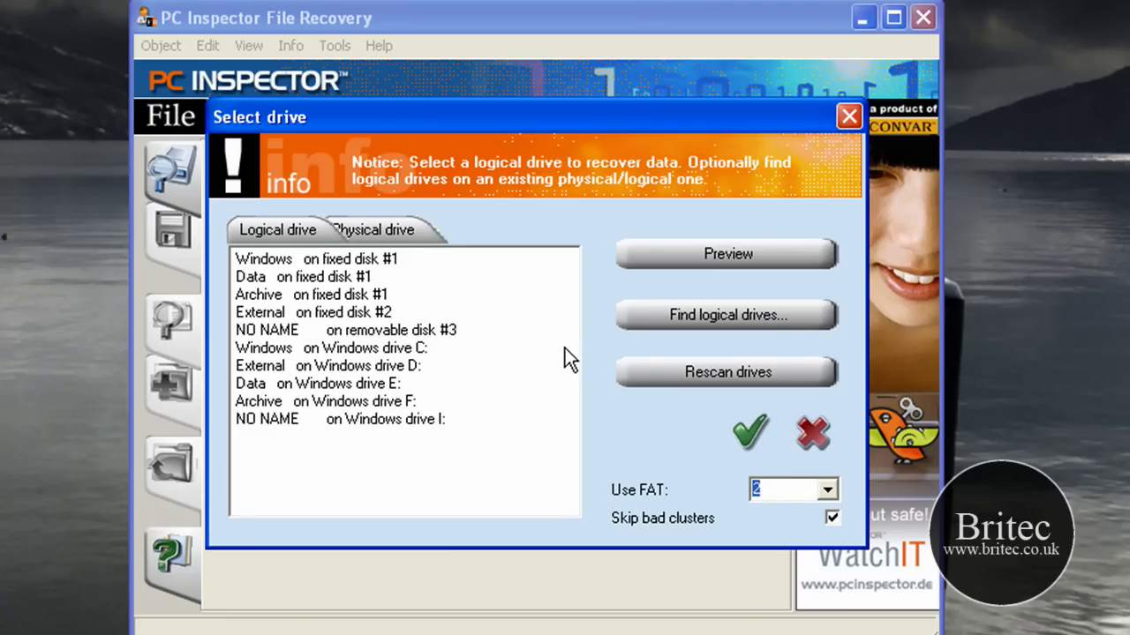
{"action": "left_click", "coordinate": [747, 439]}
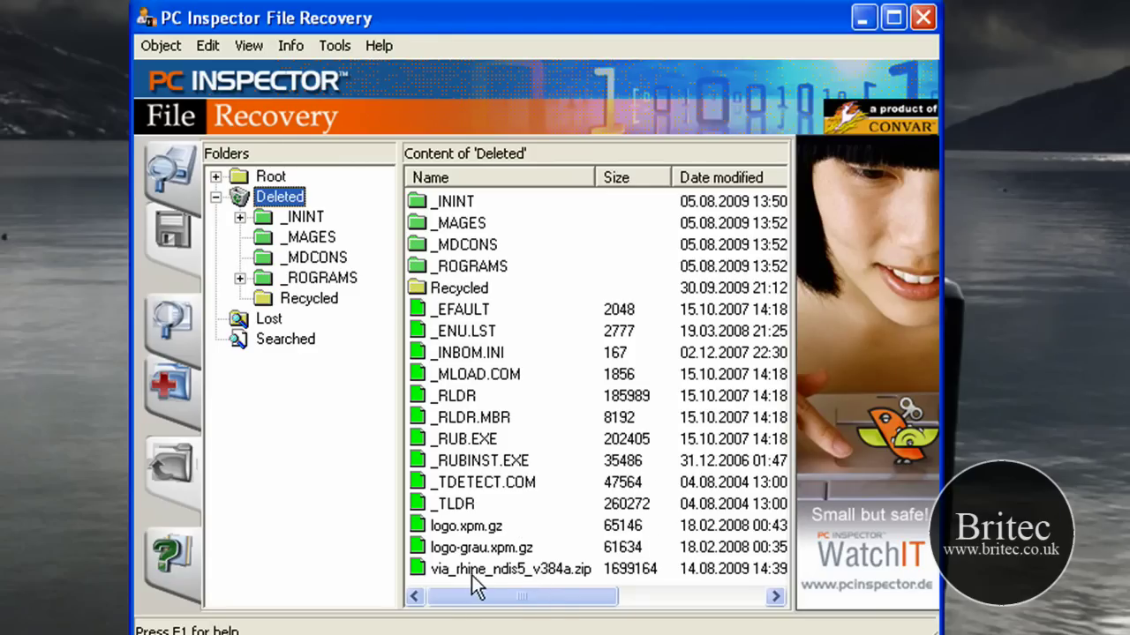
Compare against drive I:'s current Explorer listing, then select via_rhine_ndis5_v384a.zip among the deleted files
{"action": "key", "text": "alt+Tab"}
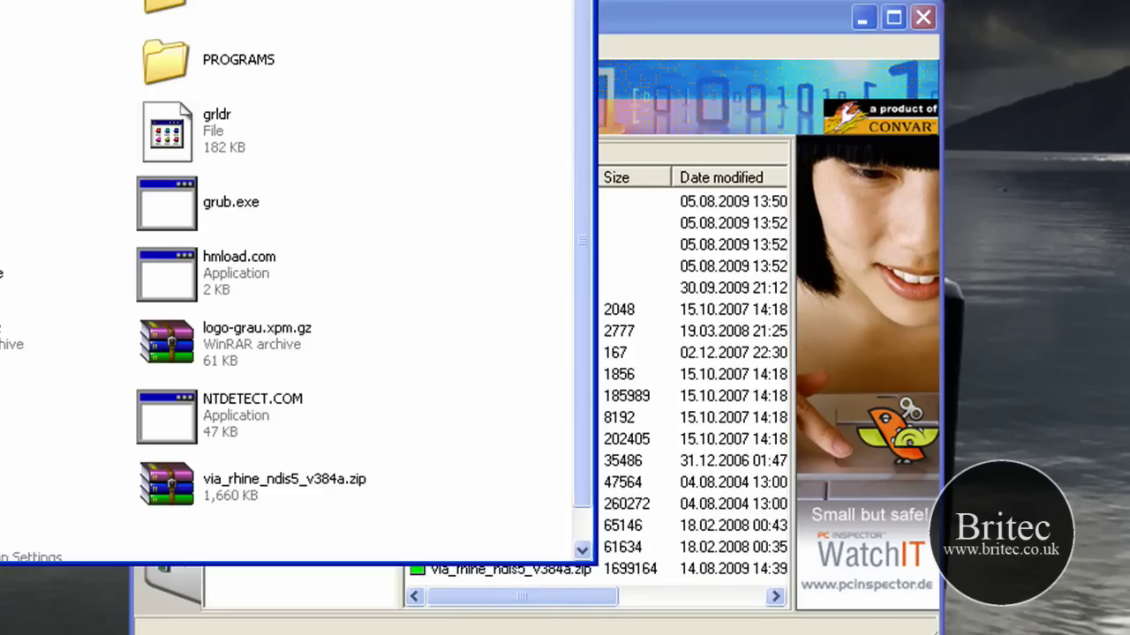
{"action": "scroll", "coordinate": [208, 483], "scroll_direction": "down", "scroll_amount": 1}
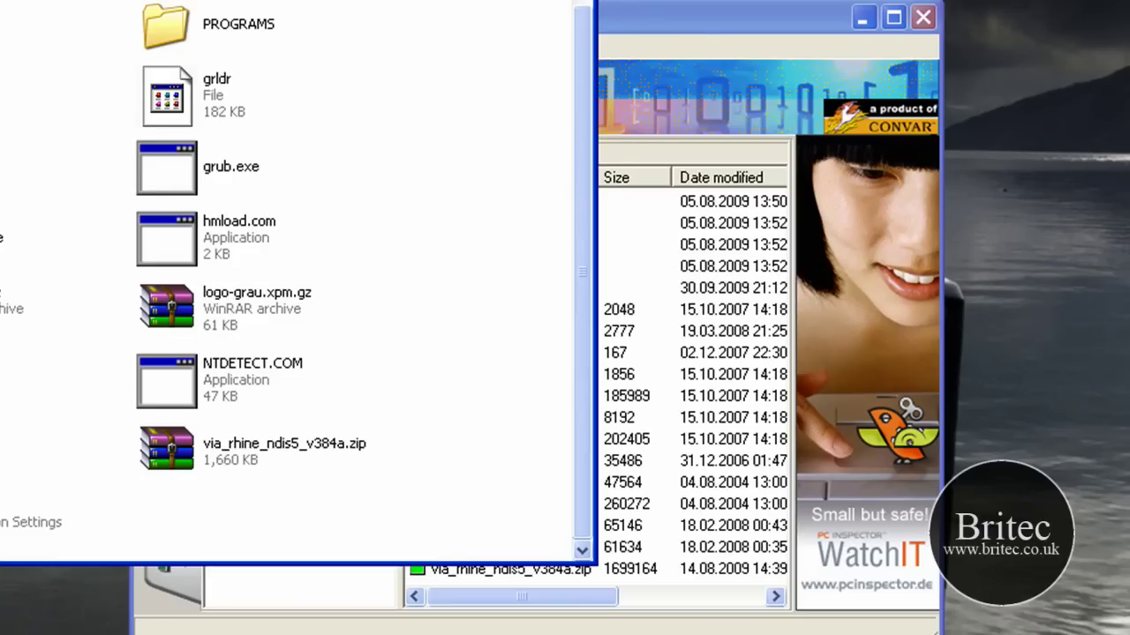
{"action": "key", "text": "alt+Tab"}
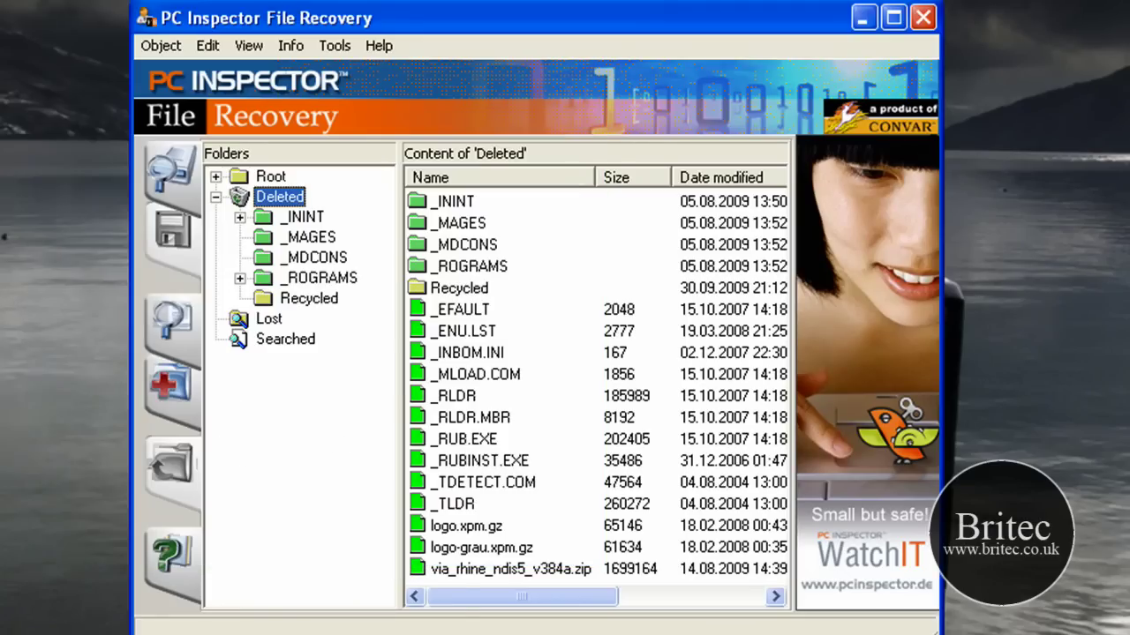
{"action": "left_click", "coordinate": [487, 570]}
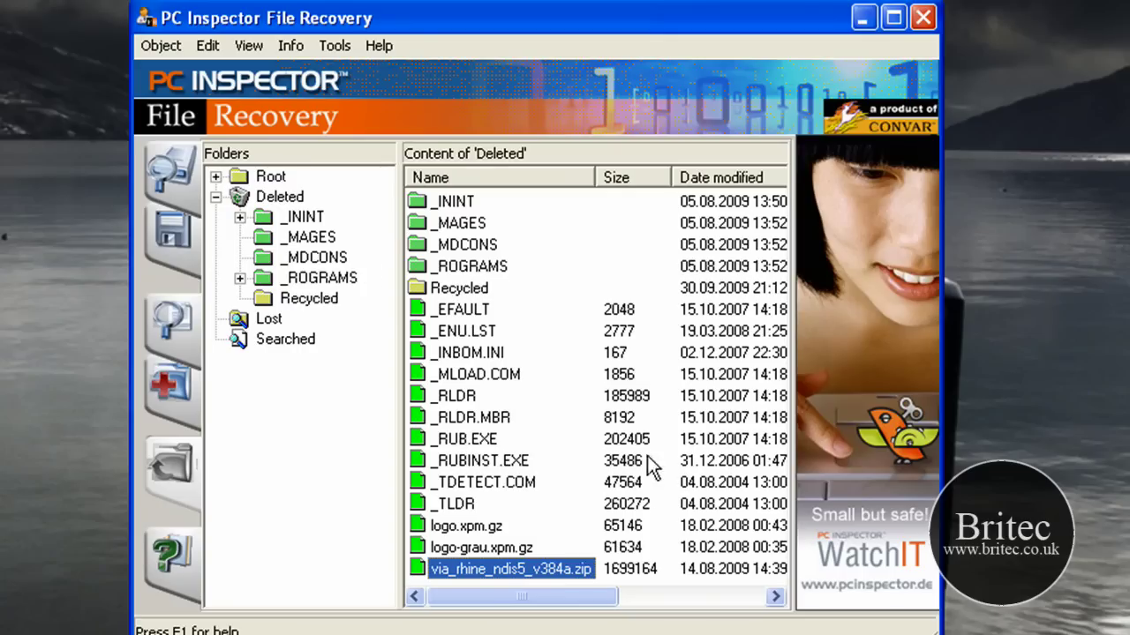
Save via_rhine_ndis5_v384a.zip to the Desktop backup folder, reading its clusters from FAT 2
{"action": "left_click", "coordinate": [170, 232]}
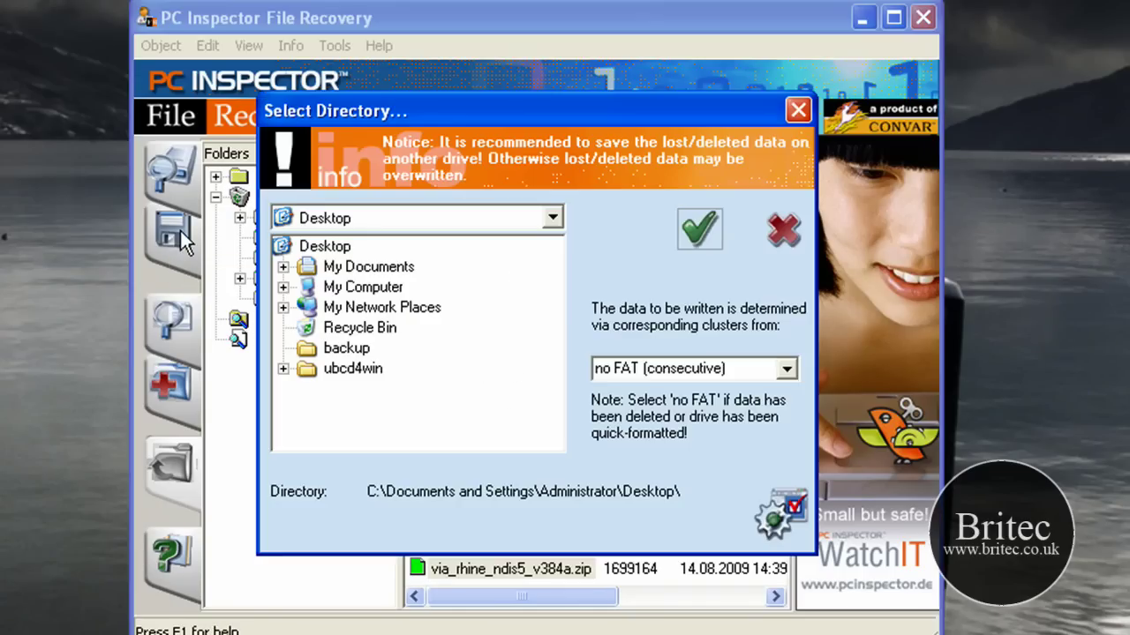
{"action": "left_click", "coordinate": [341, 351]}
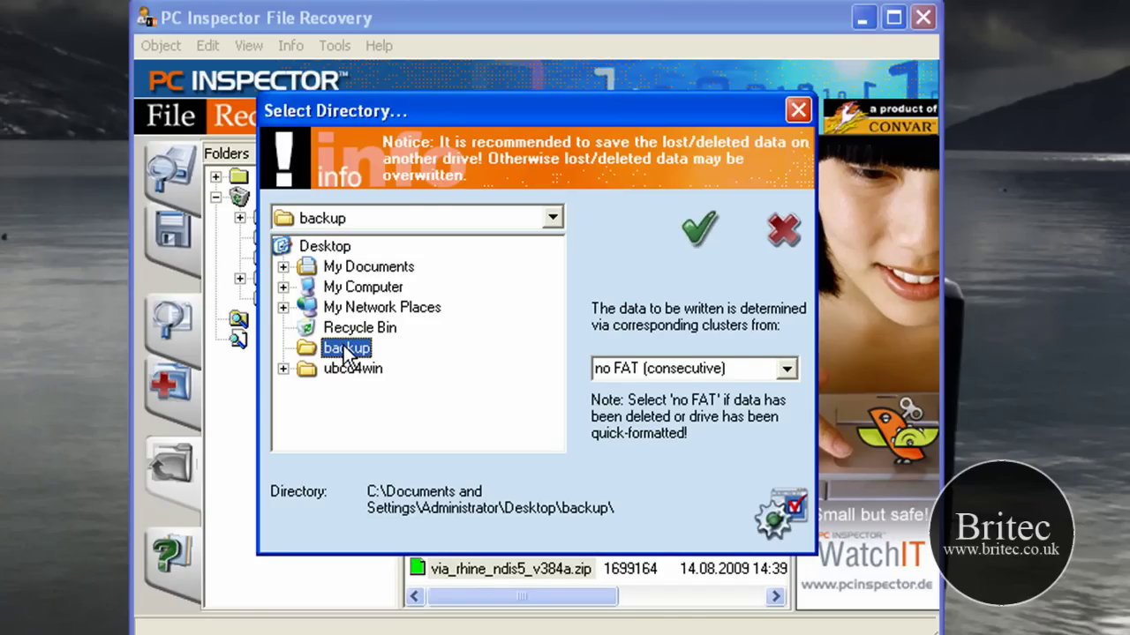
{"action": "left_click", "coordinate": [787, 368]}
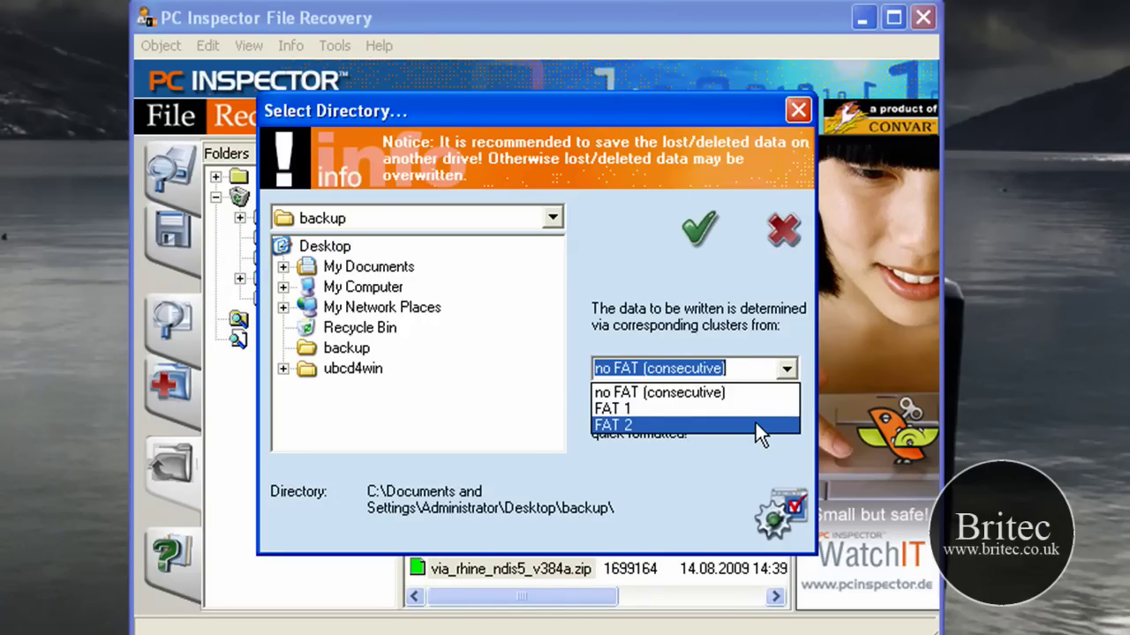
{"action": "left_click", "coordinate": [756, 422]}
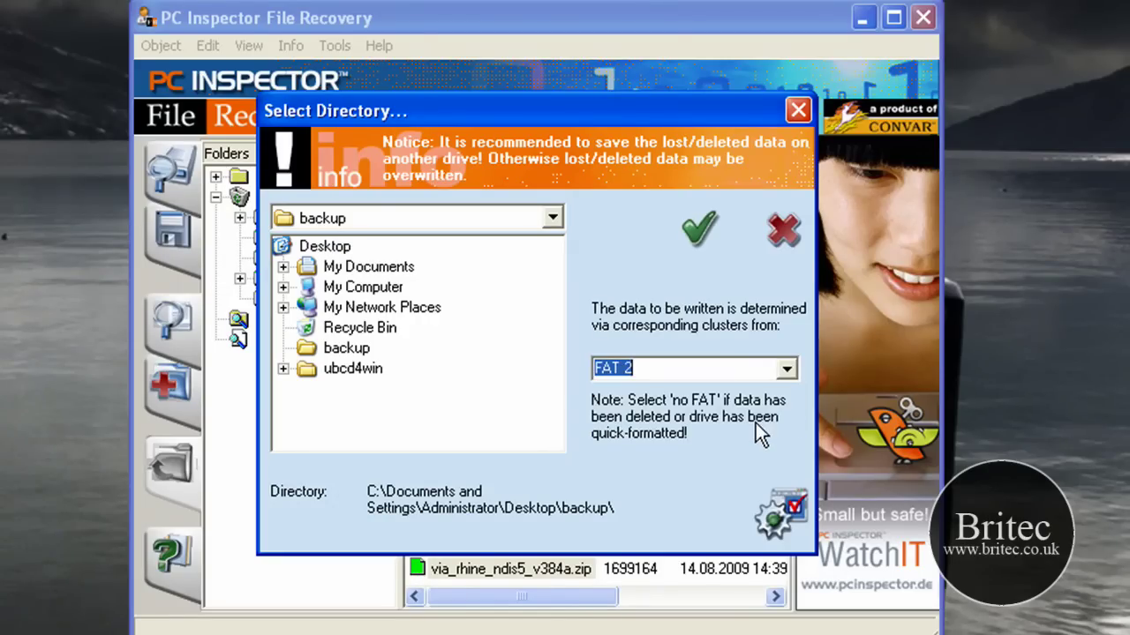
{"action": "left_click", "coordinate": [695, 231]}
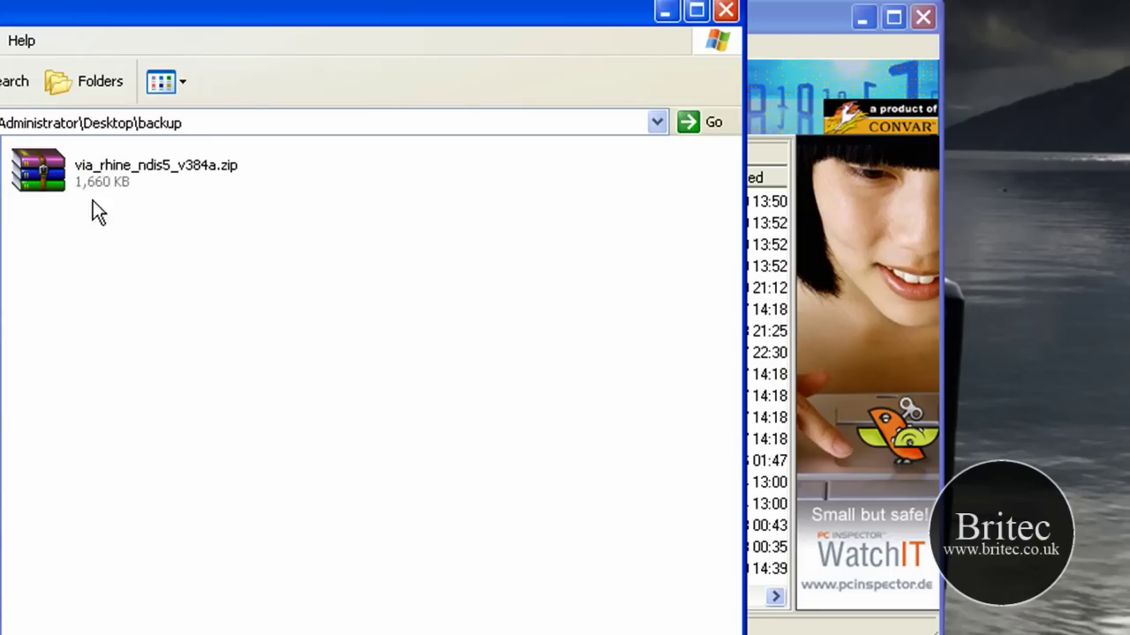
Open via_rhine_ndis5_v384a.zip in WinRAR, browse into VIA_Rhine_NDIS5_V384A and X64, then close WinRAR and the backup folder
{"action": "double_click", "coordinate": [79, 176]}
{"action": "left_click", "coordinate": [177, 409]}
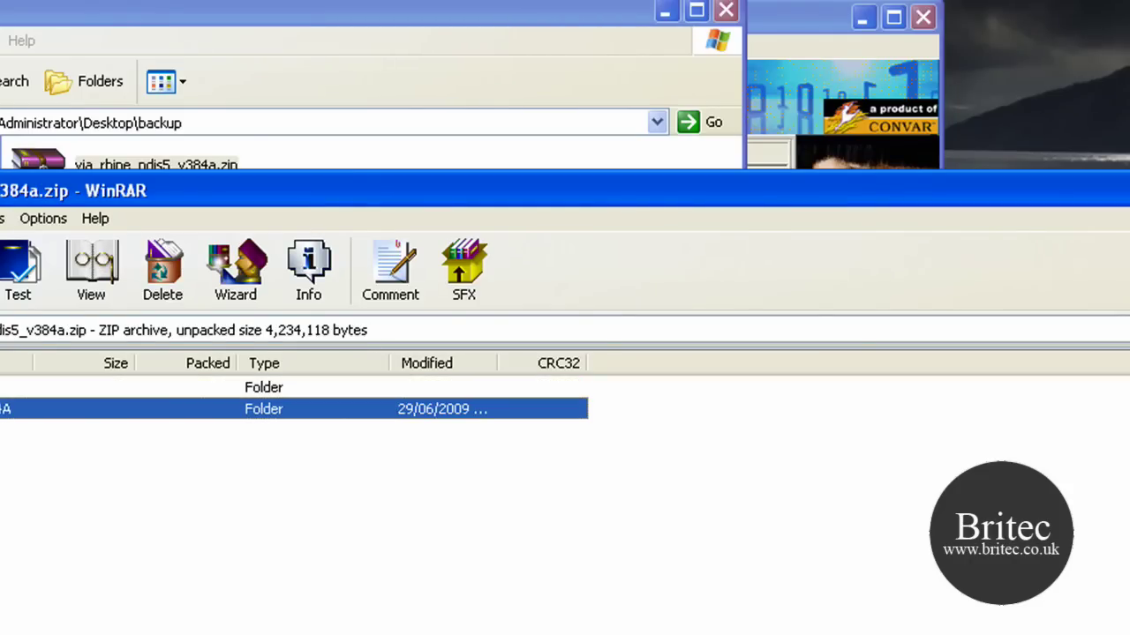
{"action": "key", "text": "Return"}
{"action": "key", "text": "Down"}
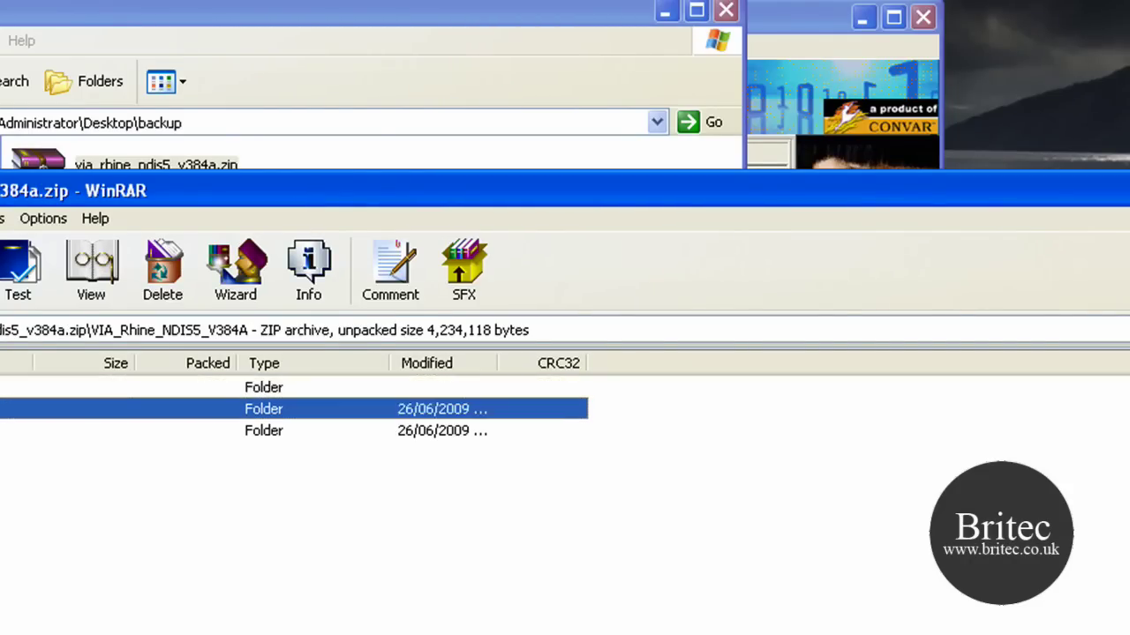
{"action": "key", "text": "Return"}
{"action": "key", "text": "alt+F4"}
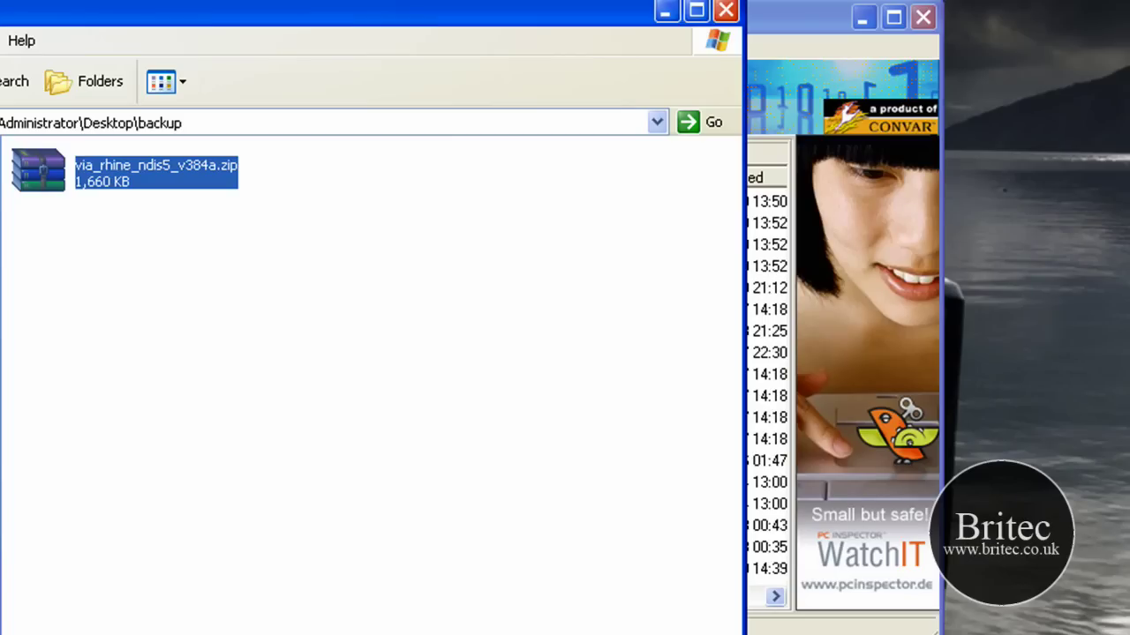
{"action": "left_click", "coordinate": [726, 11]}
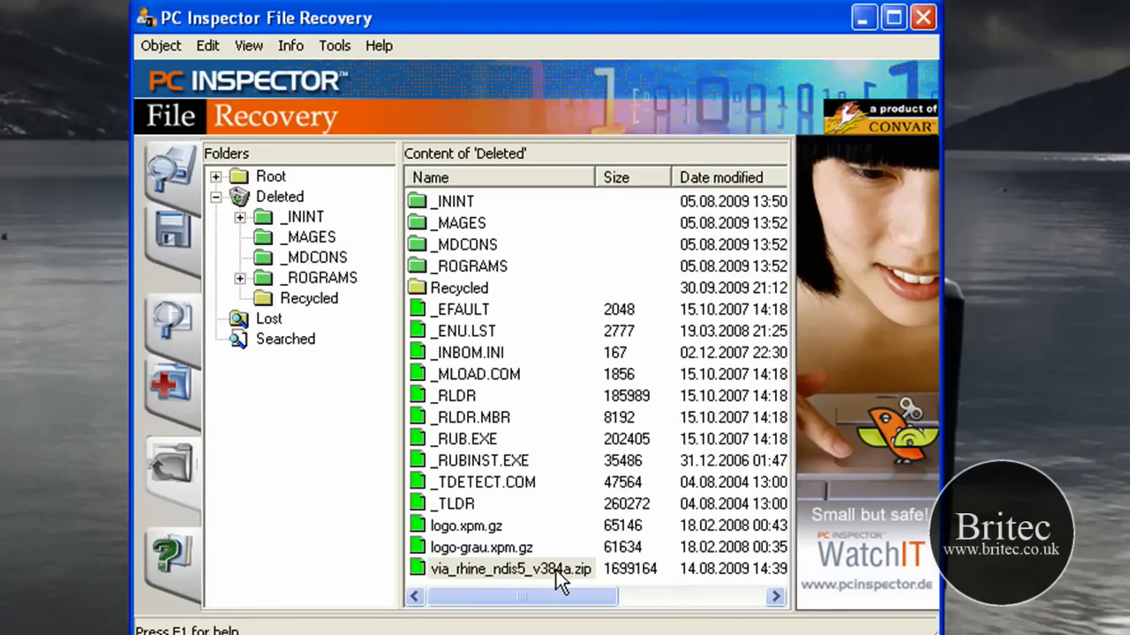
Recover logo-grau.xpm.gz into the Desktop backup folder, reading clusters from FAT 2
{"action": "left_click", "coordinate": [481, 548]}
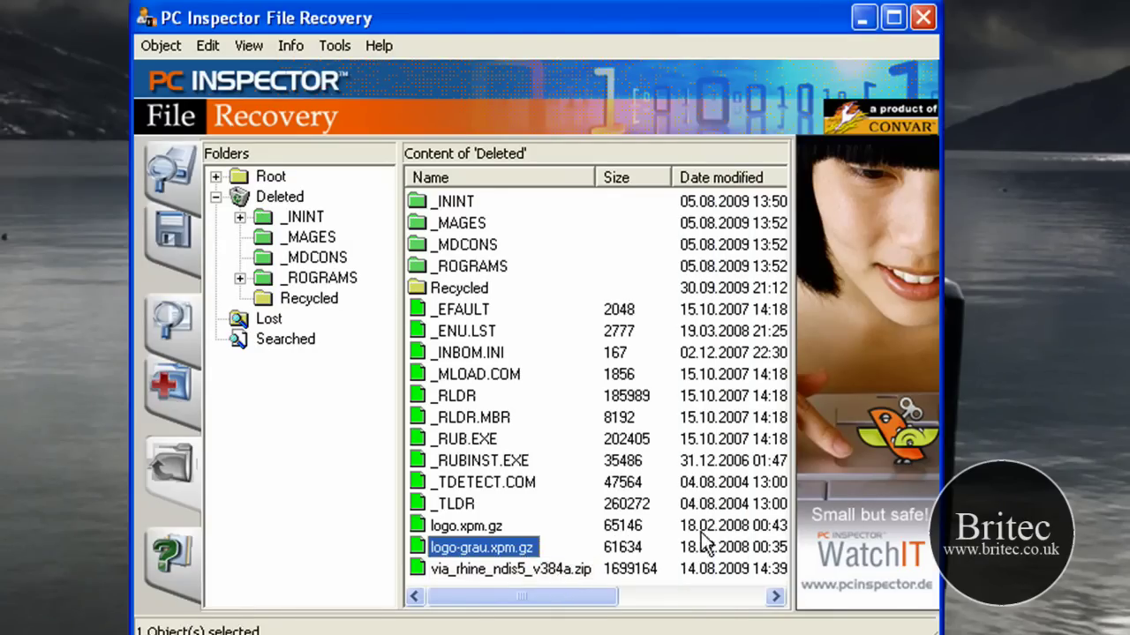
{"action": "left_click", "coordinate": [173, 237]}
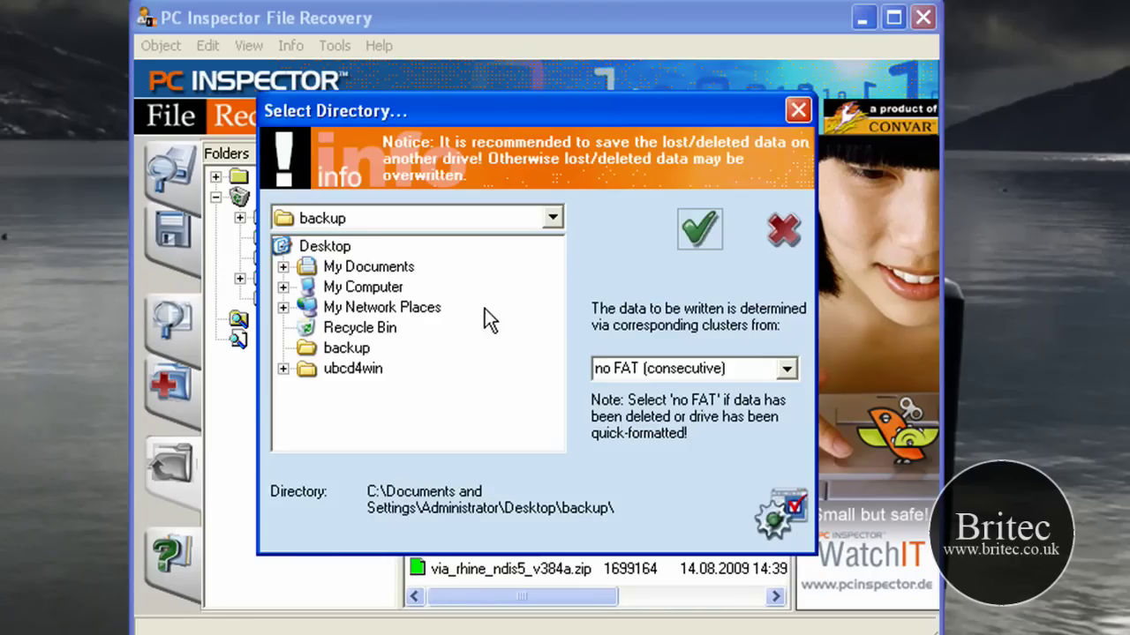
{"action": "left_click", "coordinate": [341, 352]}
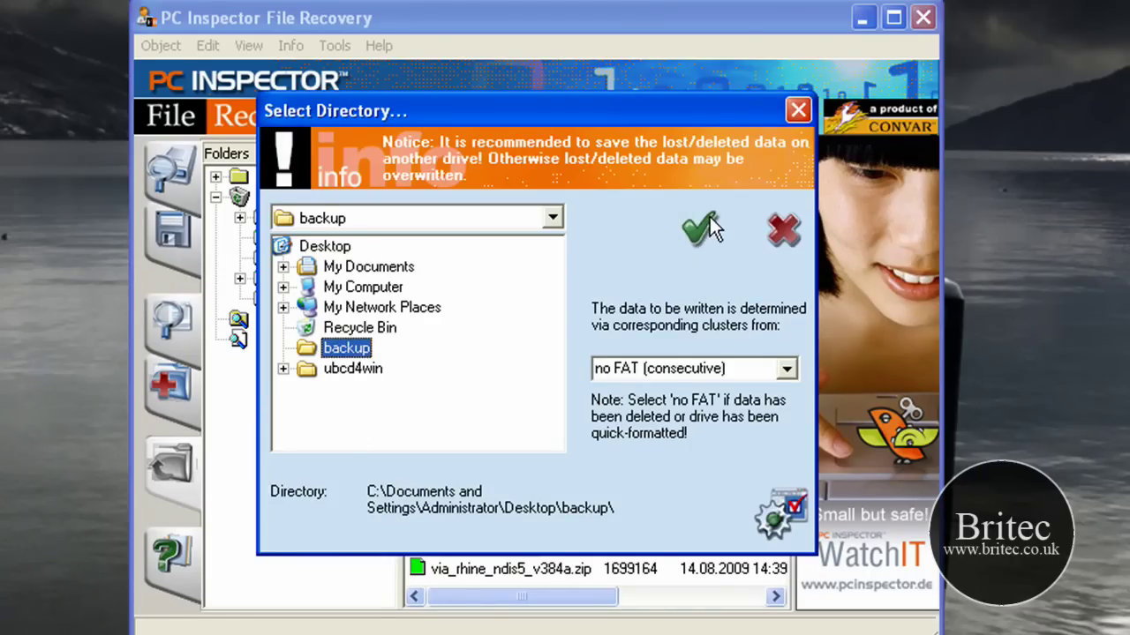
{"action": "left_click", "coordinate": [671, 367]}
{"action": "left_click", "coordinate": [786, 369]}
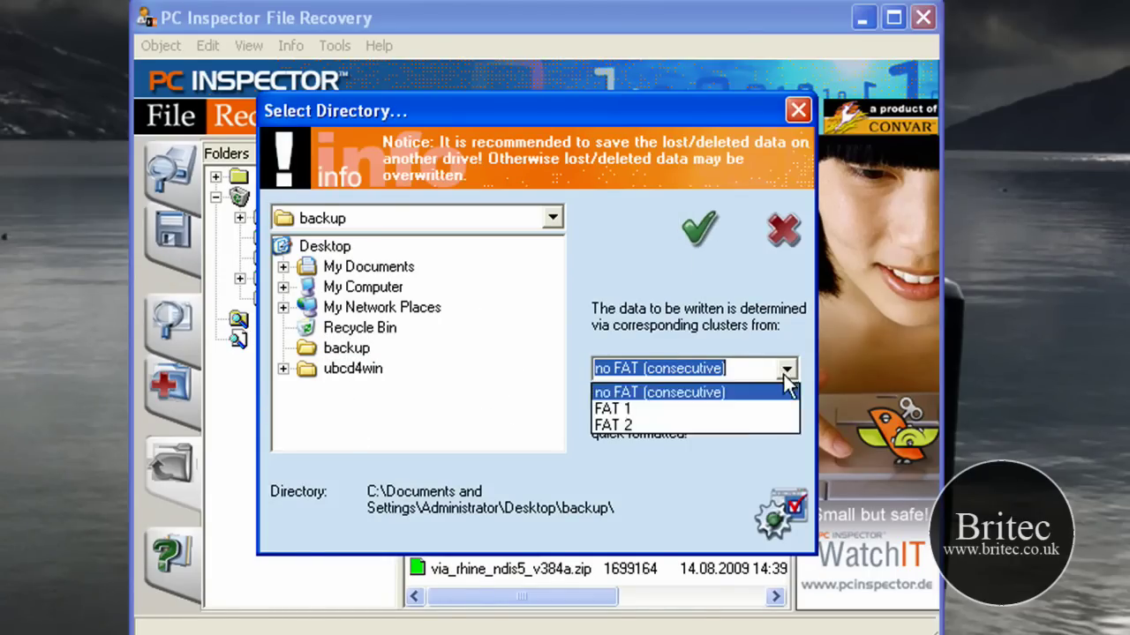
{"action": "left_click", "coordinate": [747, 420]}
{"action": "left_click", "coordinate": [704, 240]}
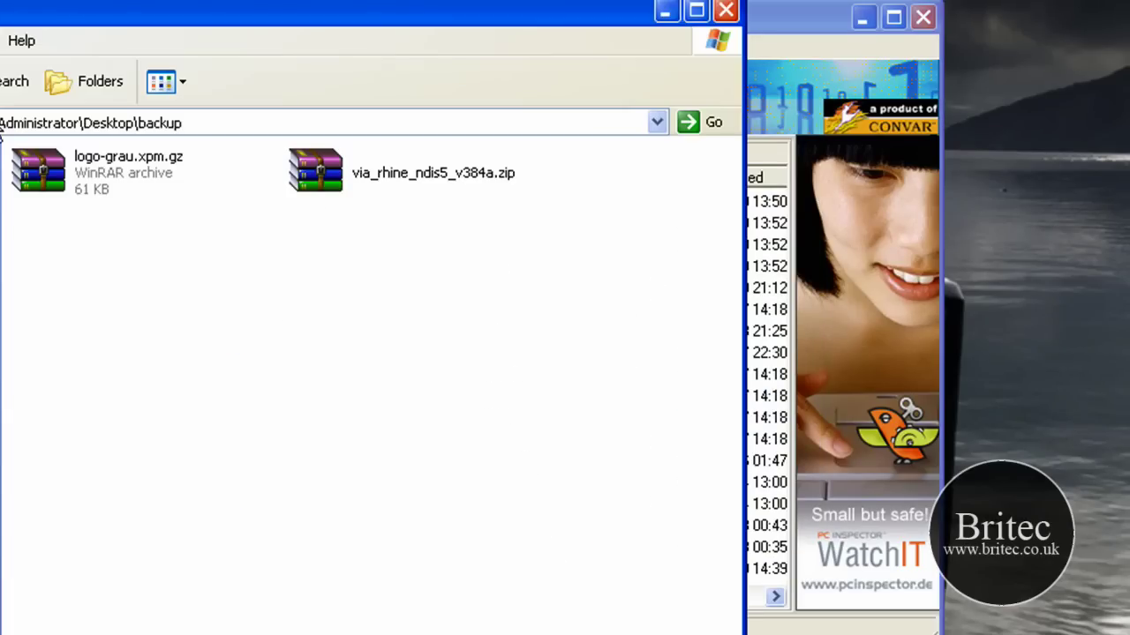
Open logo-grau.xpm.gz in WinRAR to check its GZIP listing, then close WinRAR and the backup folder
{"action": "double_click", "coordinate": [117, 163]}
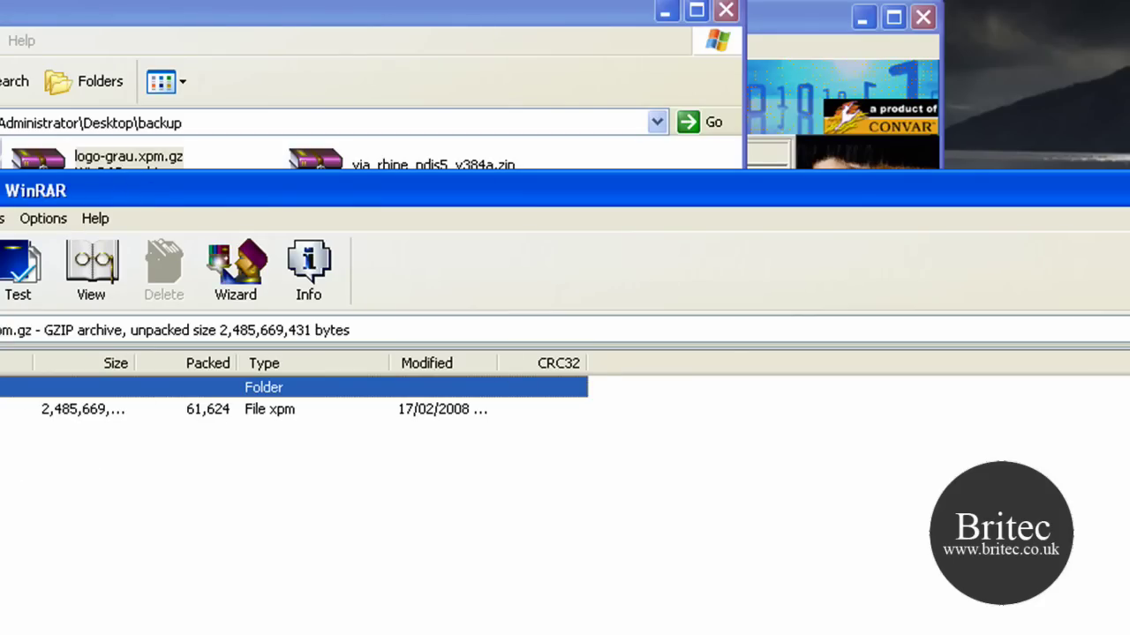
{"action": "key", "text": "Escape"}
{"action": "left_click", "coordinate": [726, 10]}
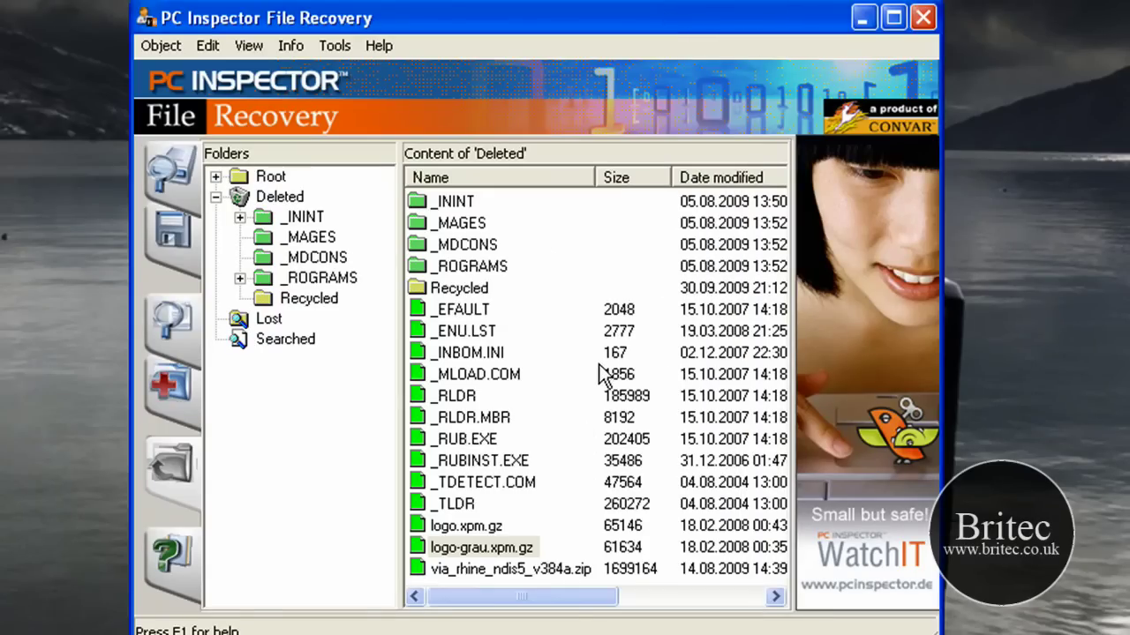
Browse the deleted _ININT files, then open the Deleted\Recycled folder, which shows 0 objects
{"action": "key", "text": "alt+Tab"}
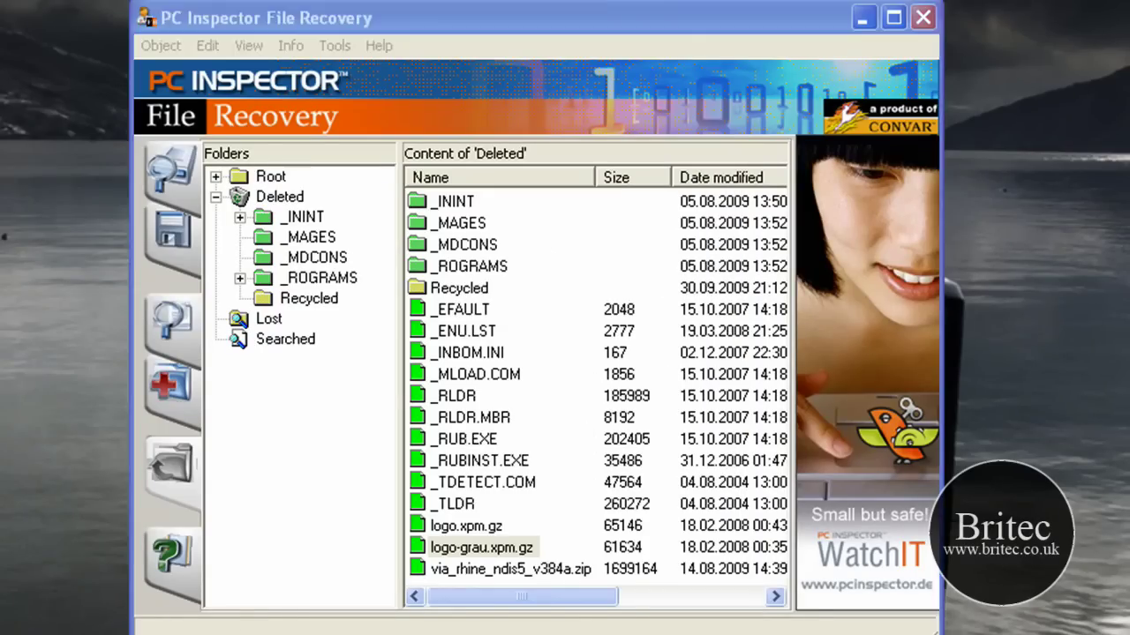
{"action": "key", "text": "alt+Tab"}
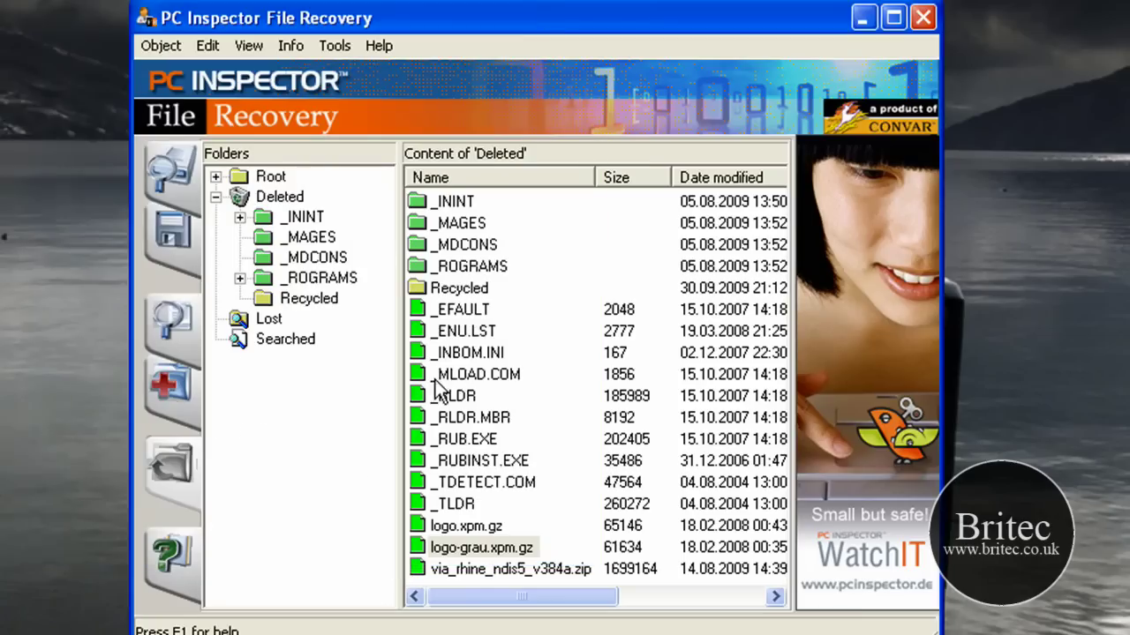
{"action": "left_click", "coordinate": [468, 286]}
{"action": "double_click", "coordinate": [474, 286]}
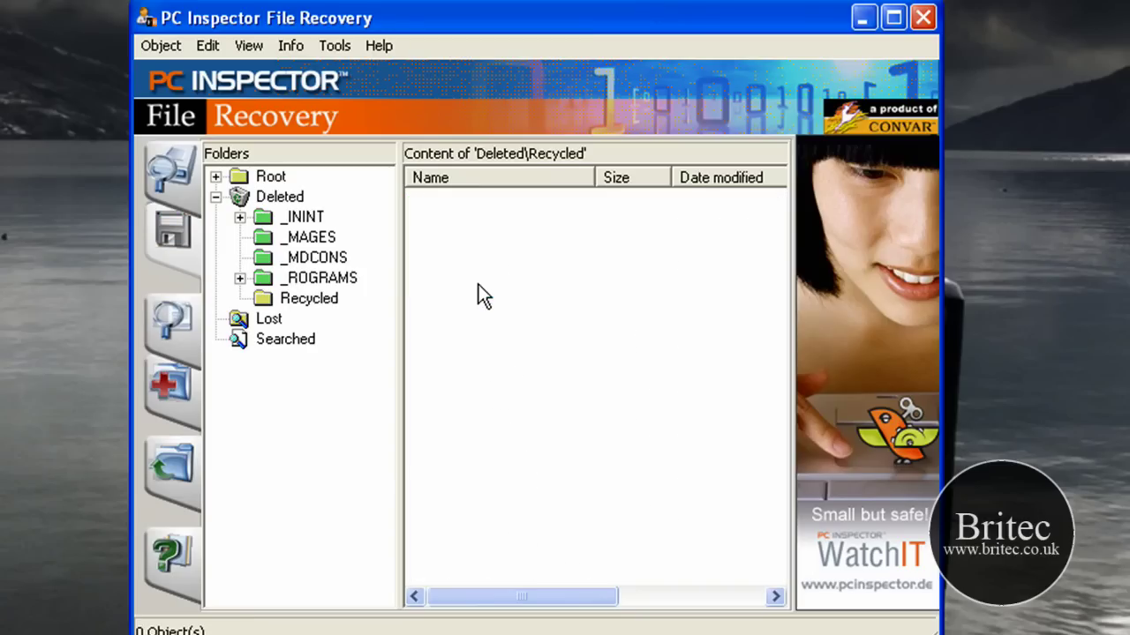
{"action": "left_click", "coordinate": [303, 217]}
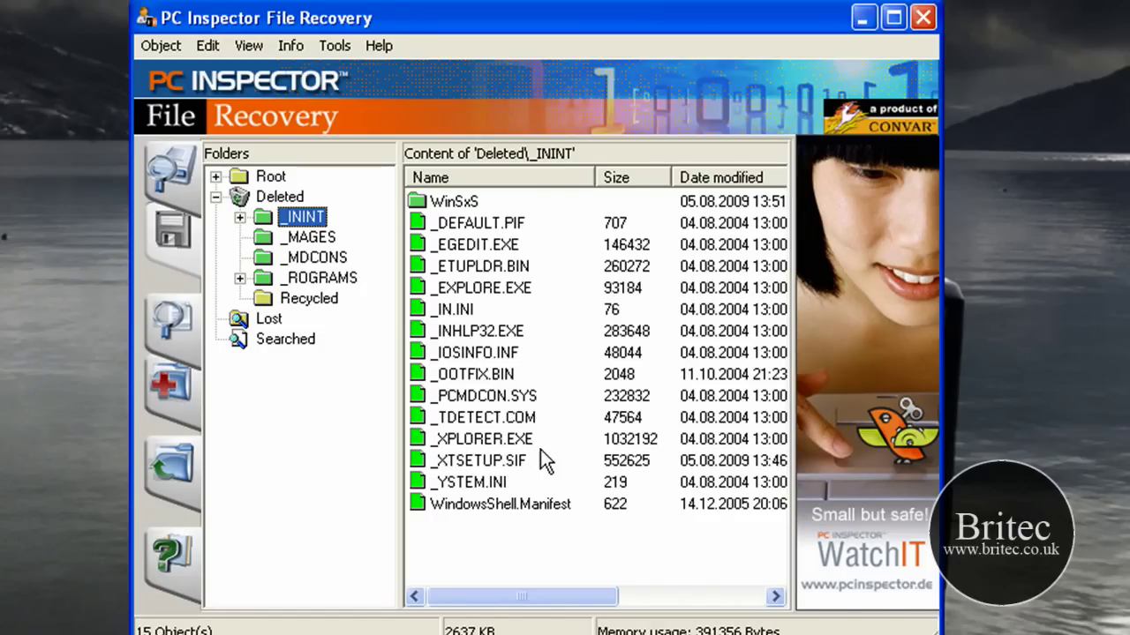
{"action": "left_click", "coordinate": [301, 300]}
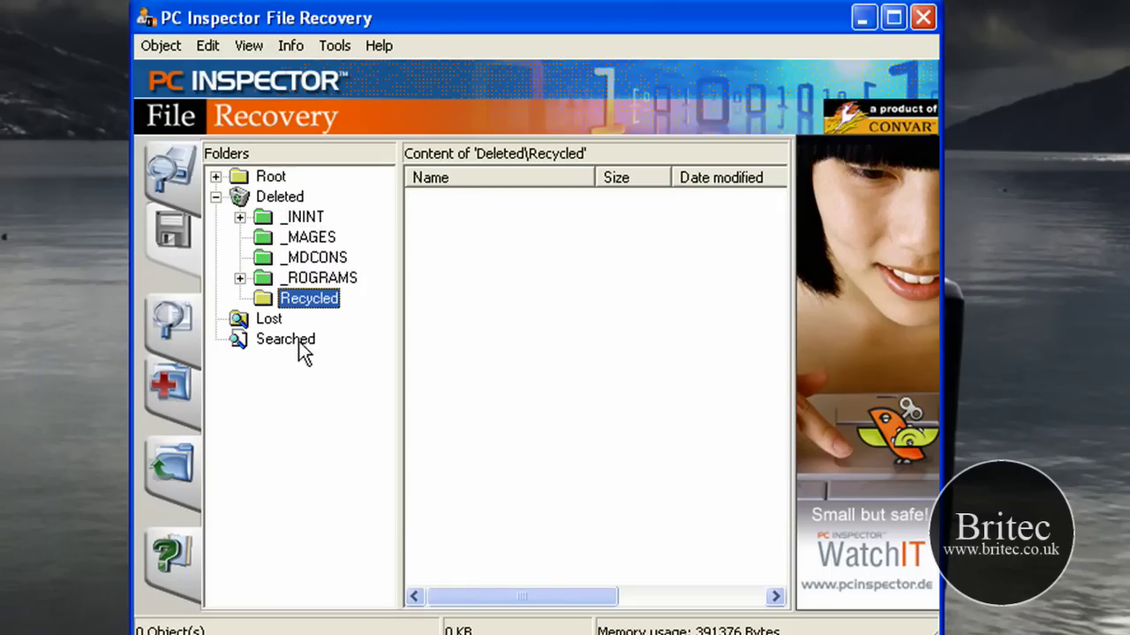